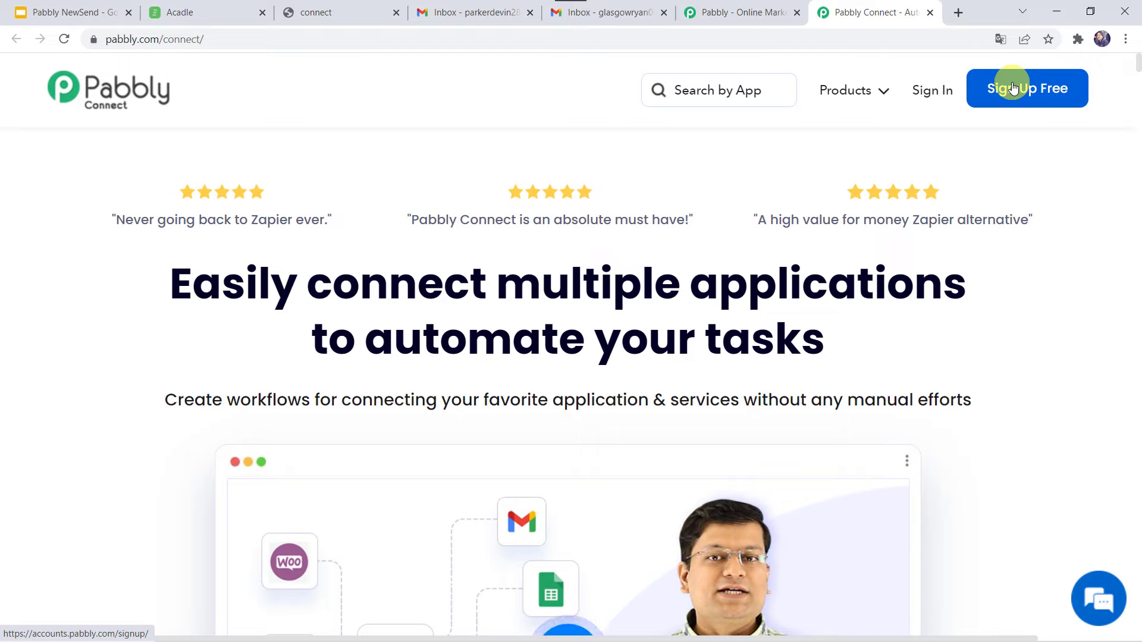
Sign in to the Pabbly account and open the Pabbly Connect dashboard with its existing workflows
click(932, 95)
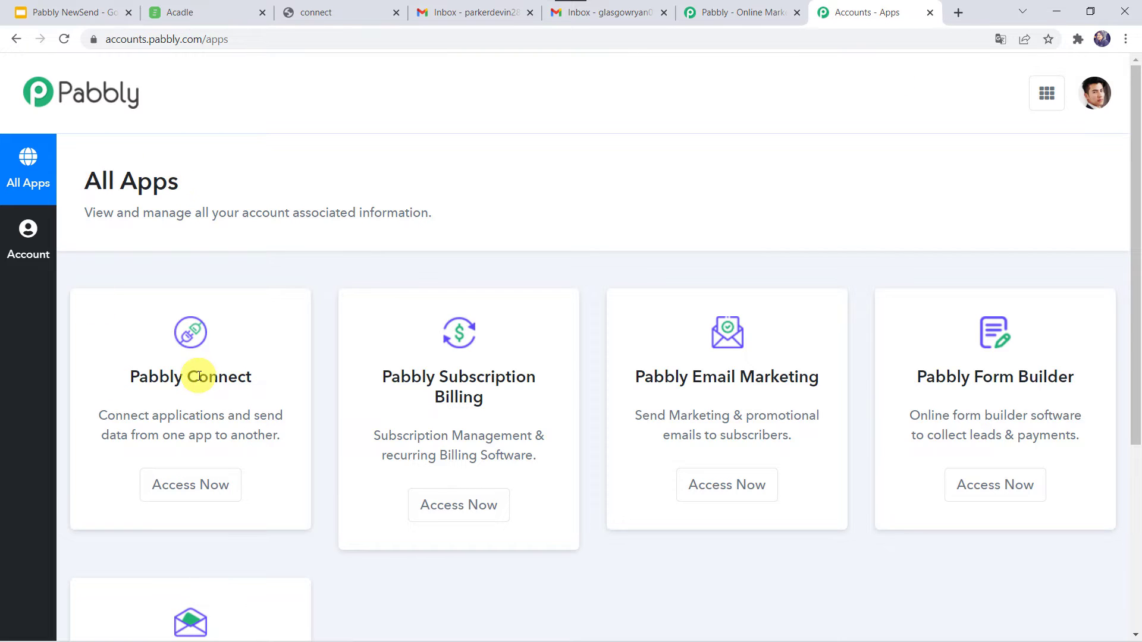
click(174, 495)
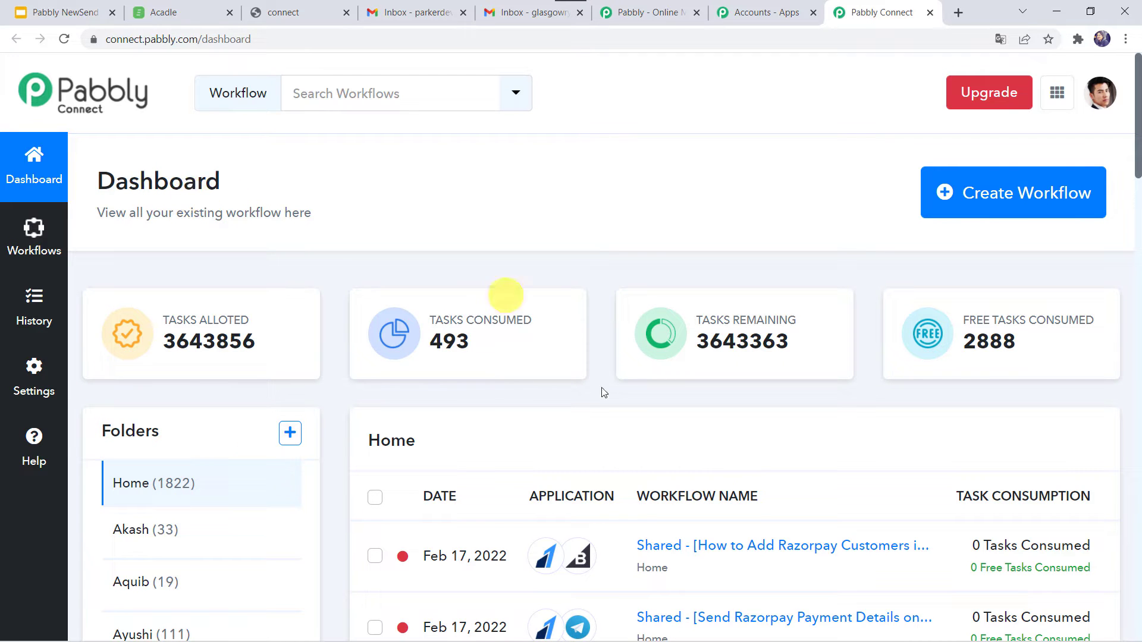
scroll(610, 491, down, 5)
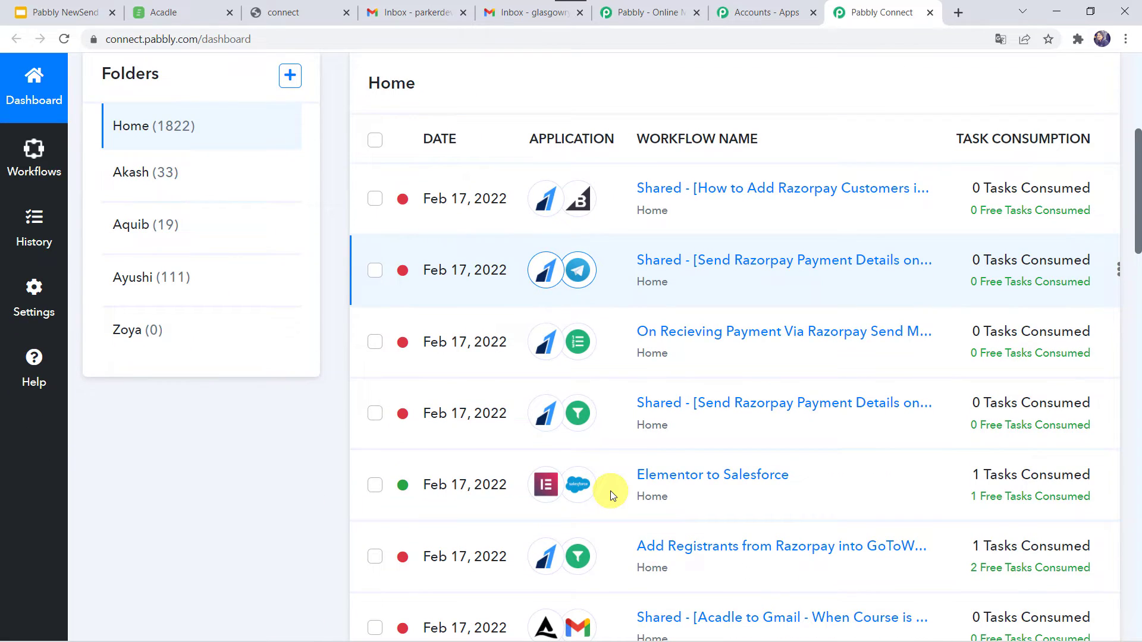
scroll(610, 490, up, 5)
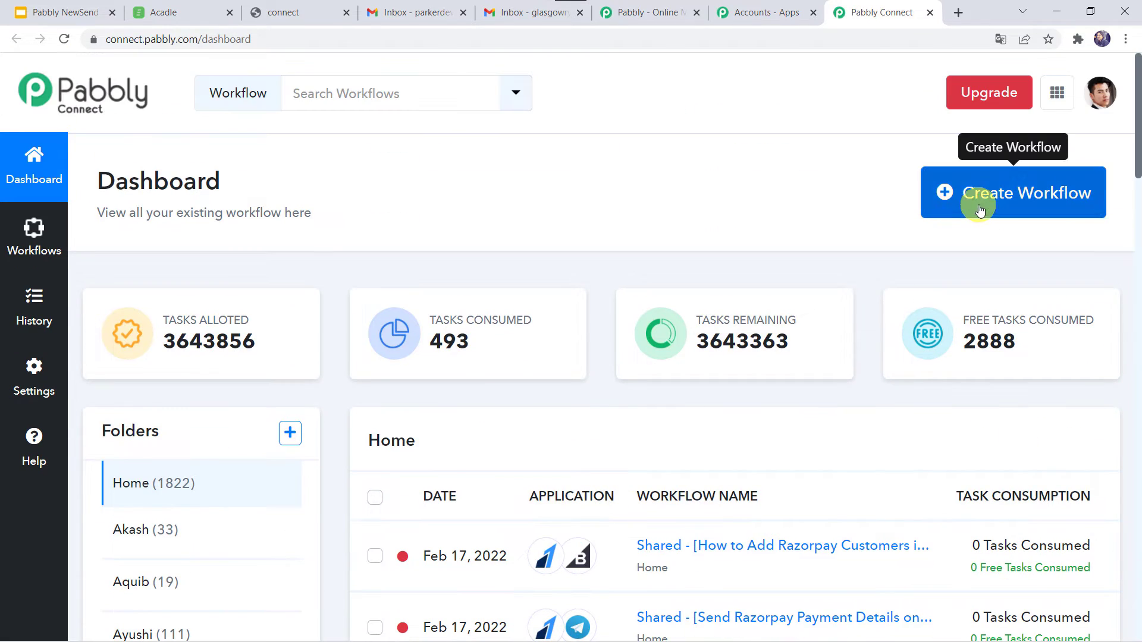
Create a new workflow named "Acadle to Gmail Integration"
click(998, 197)
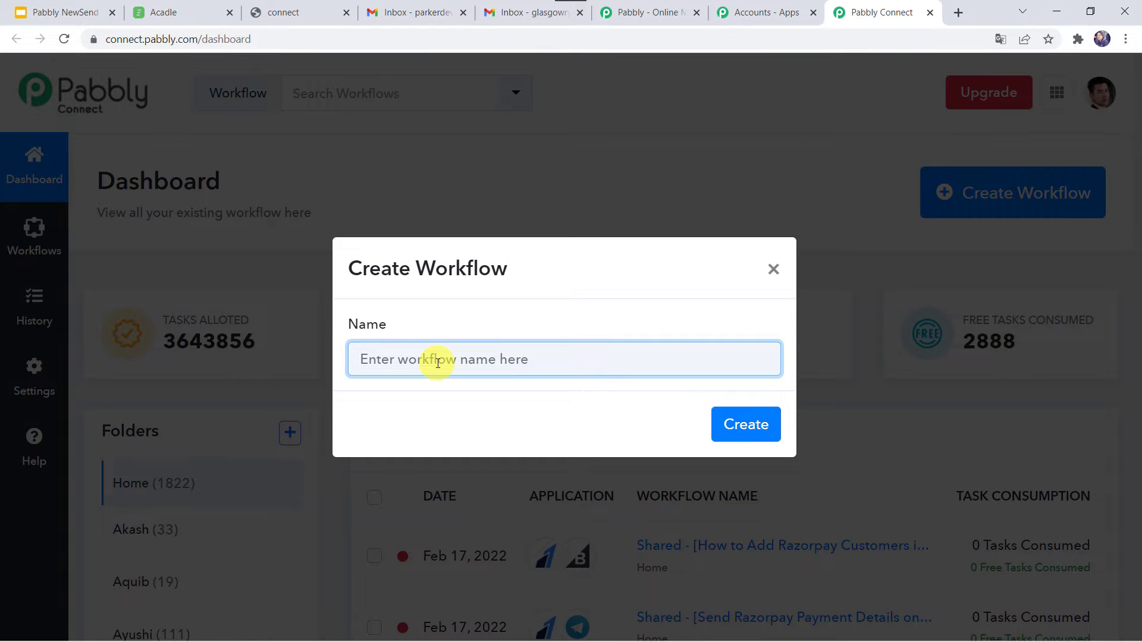
text(Acadle to Gmail Integration)
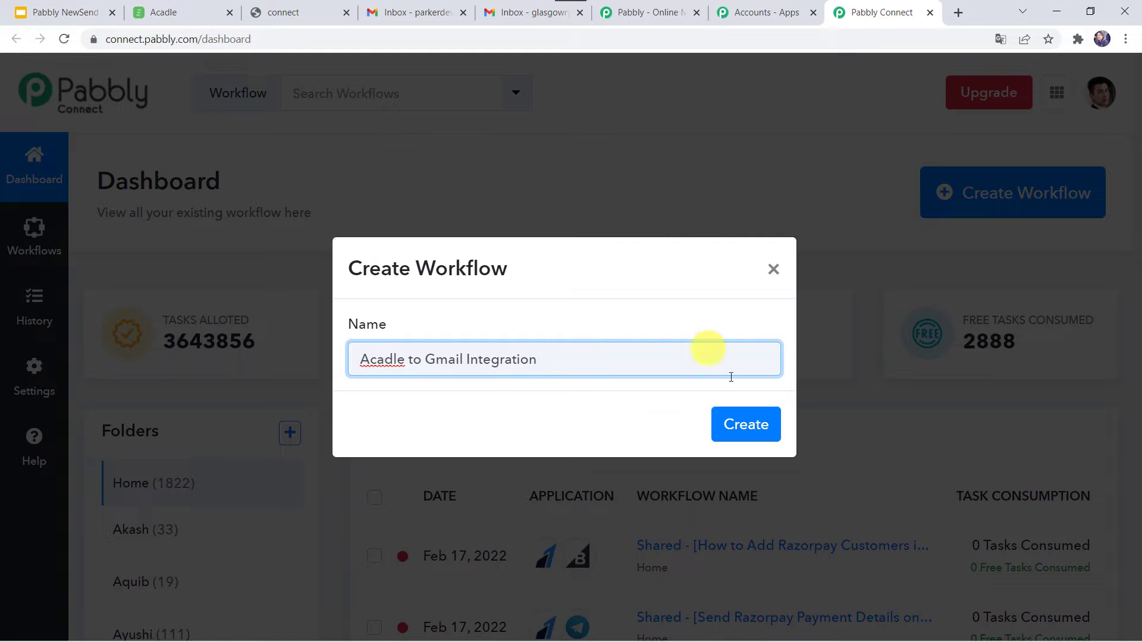
click(748, 431)
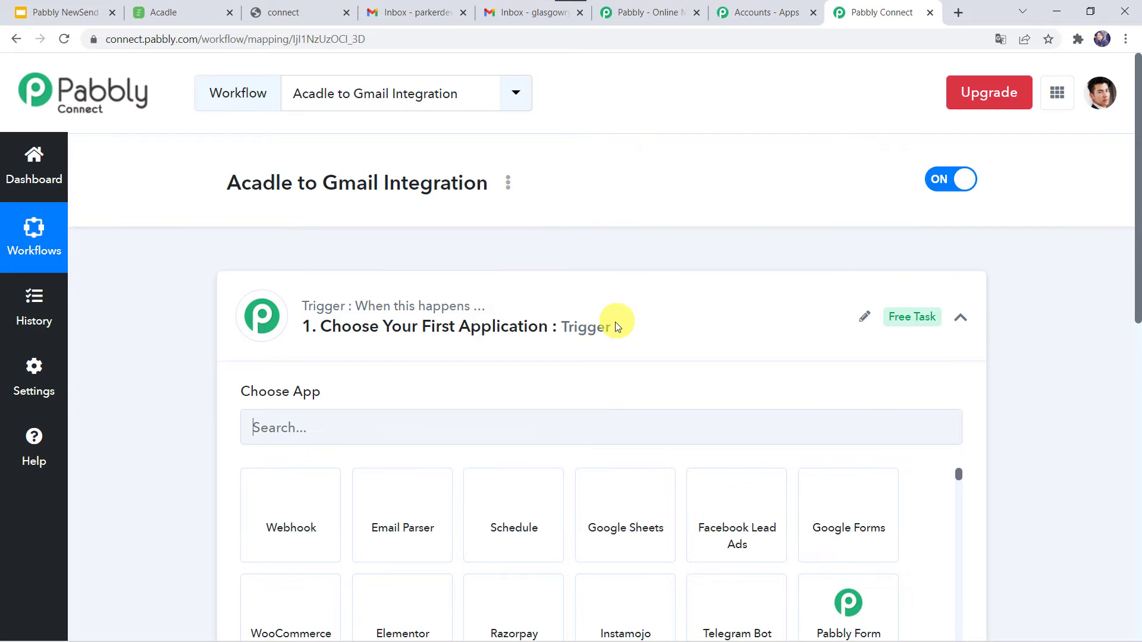
Set the workflow's trigger application to Acadle with the trigger event User Course Completed
click(615, 325)
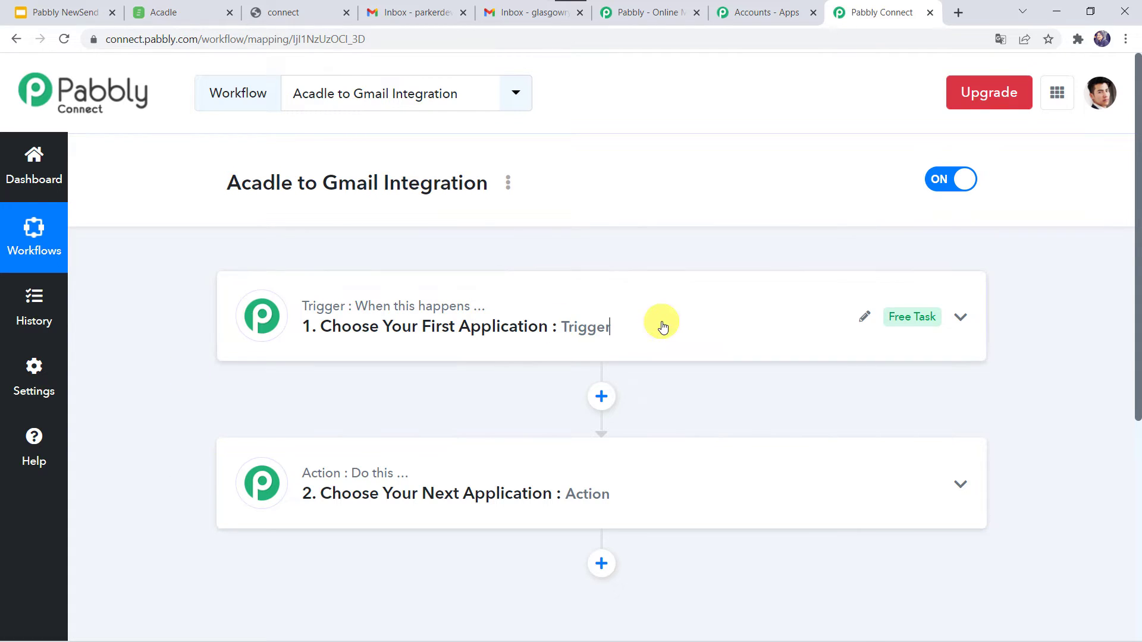
click(611, 327)
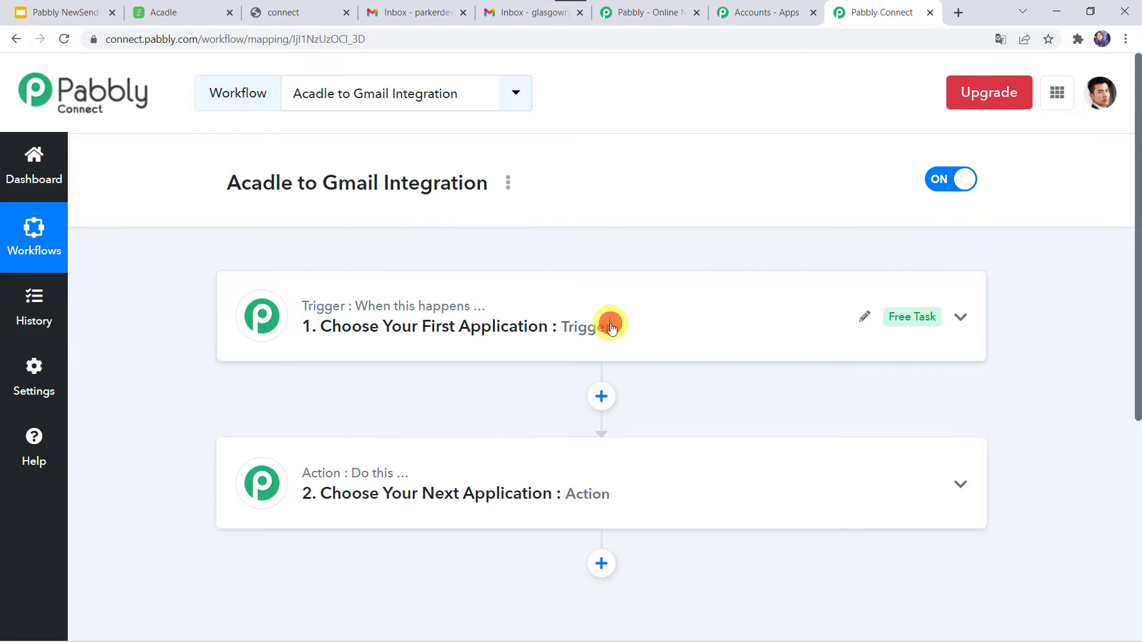
click(315, 420)
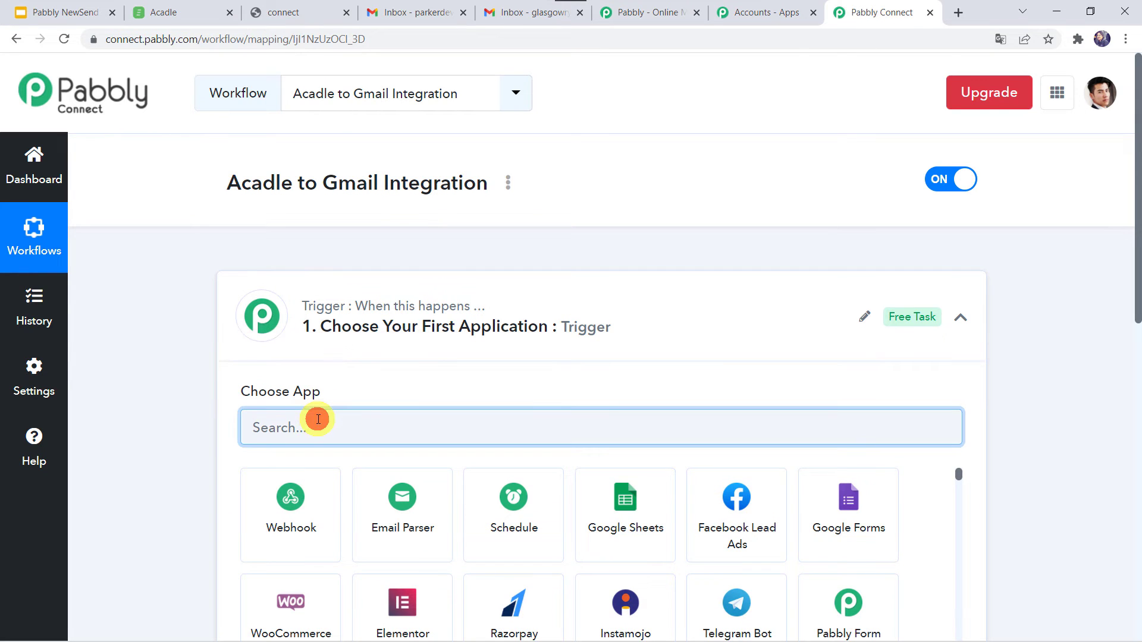
text(aca)
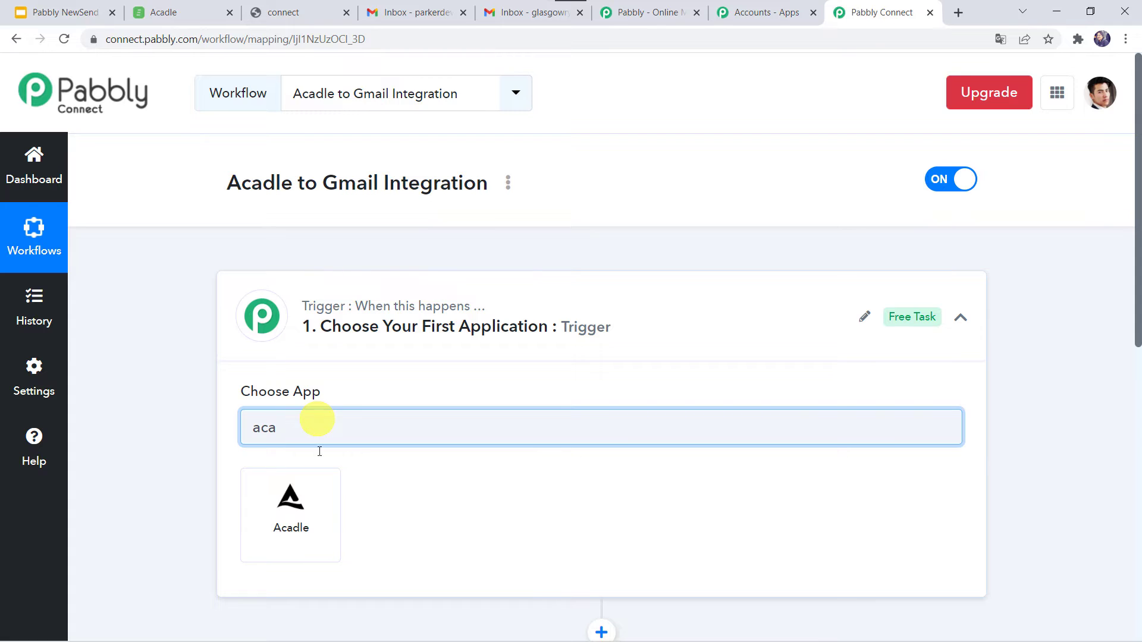
click(305, 515)
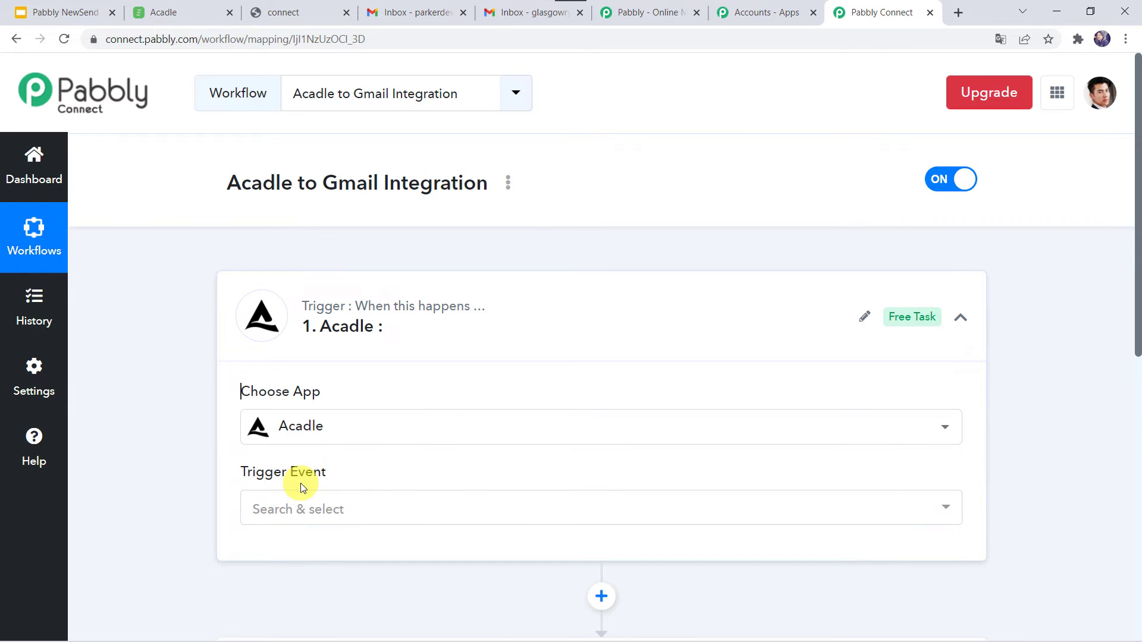
click(284, 517)
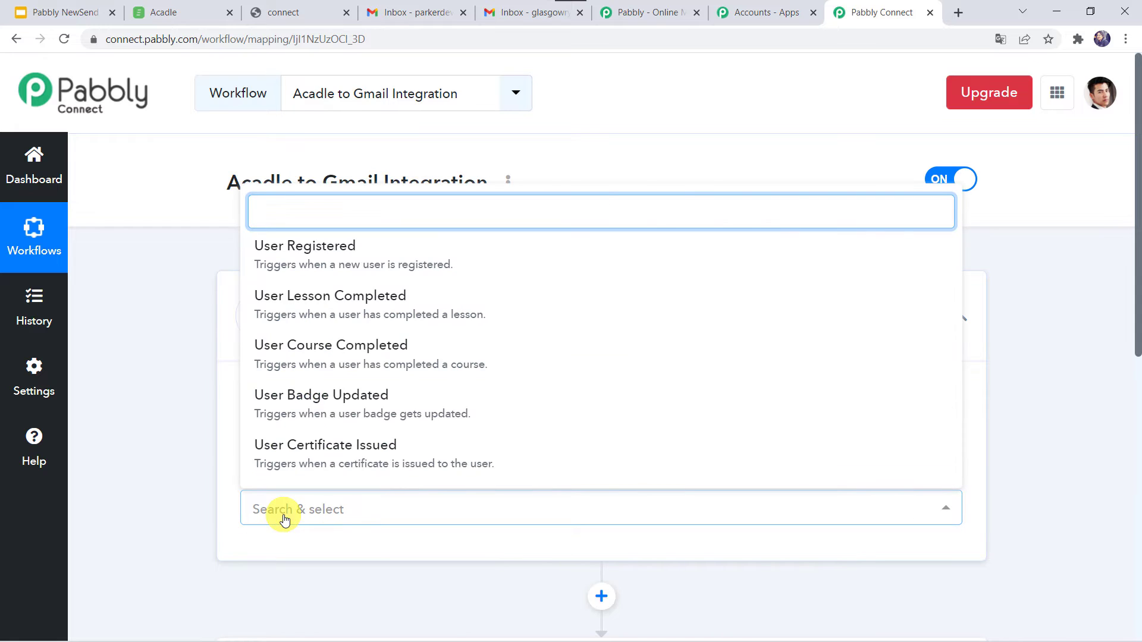
click(398, 353)
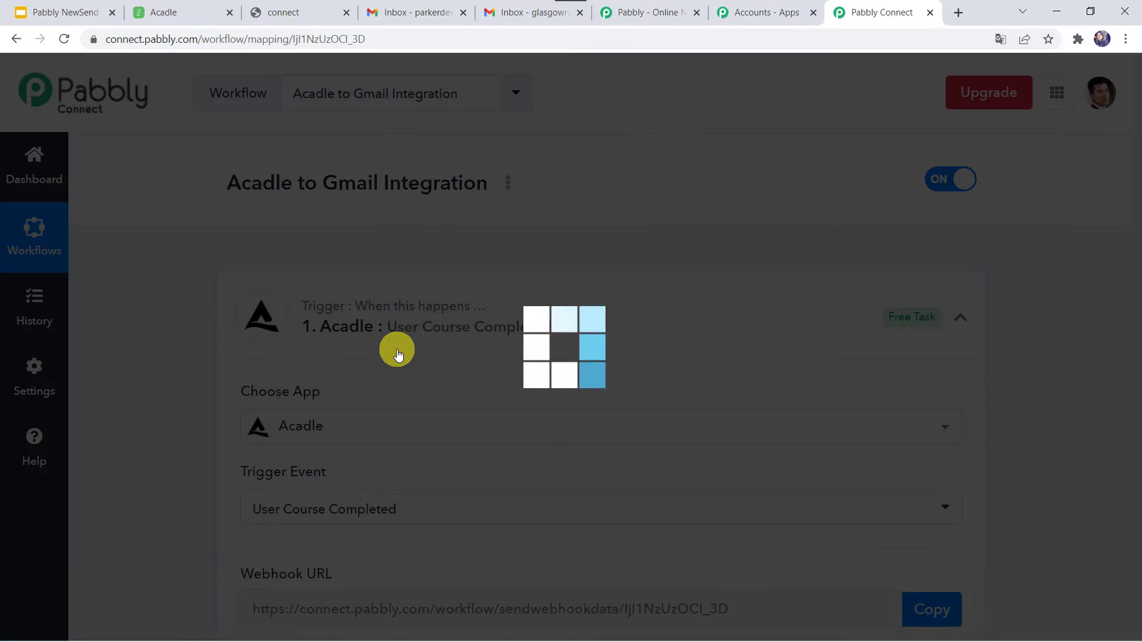
Copy the webhook URL provided for the Acadle trigger
scroll(223, 461, down, 2)
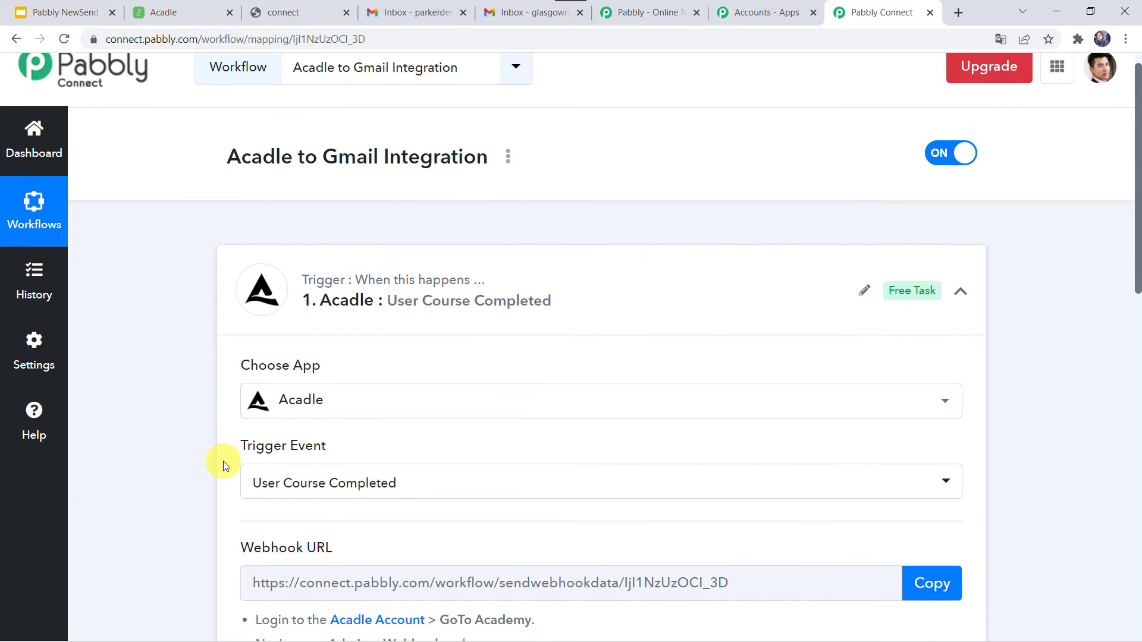
scroll(197, 460, down, 3)
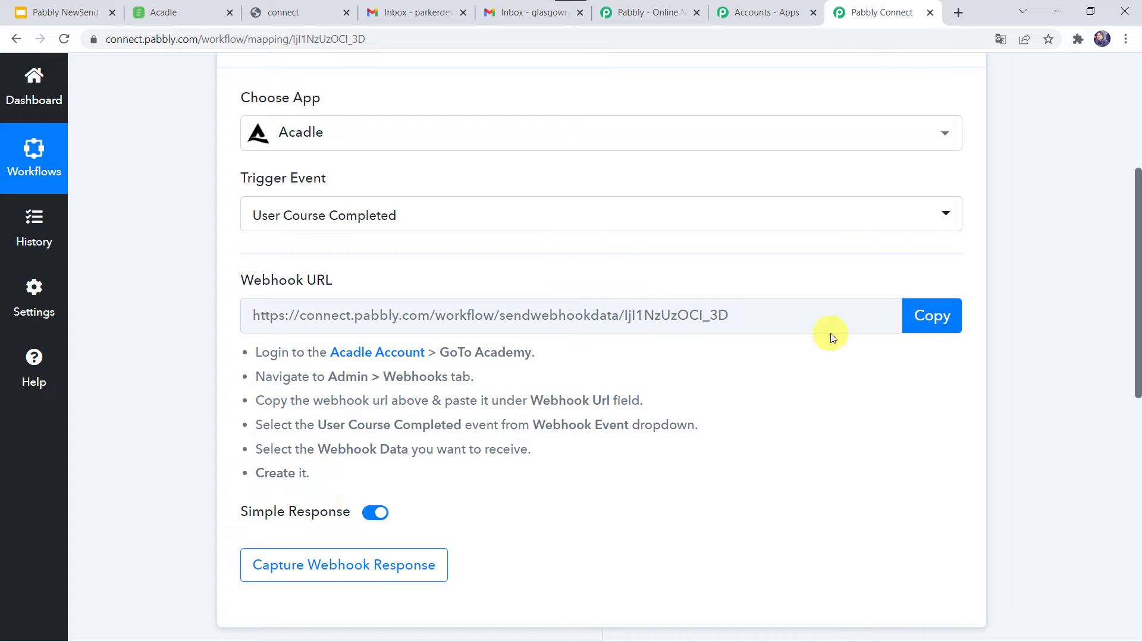
click(937, 318)
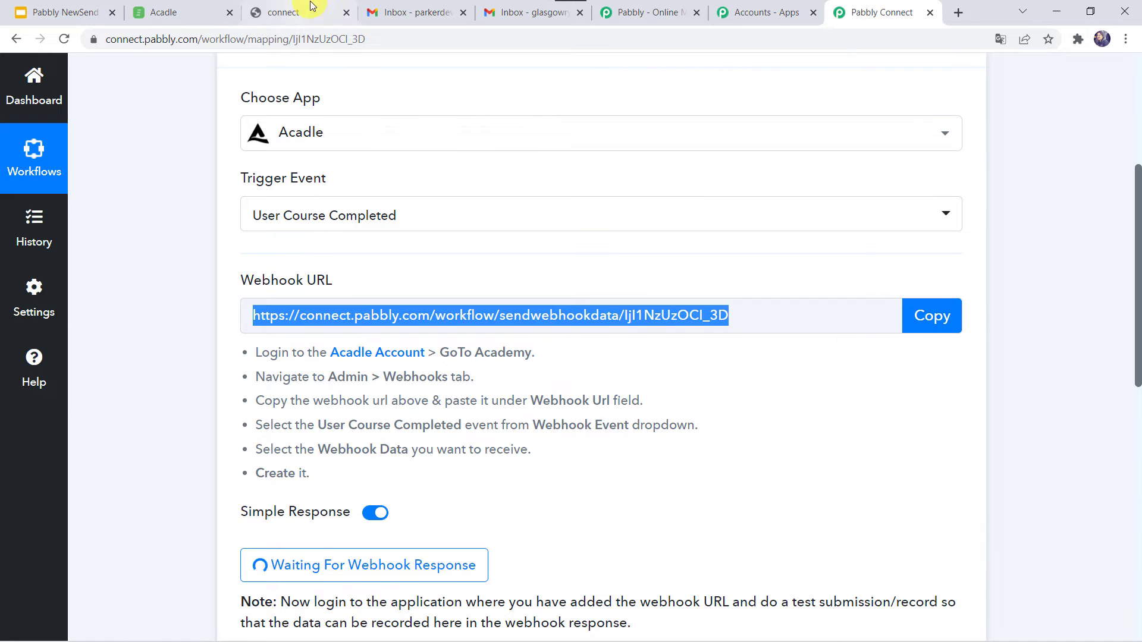
Switch to the Acadle academy and open the webhook settings within its admin integrations
click(297, 12)
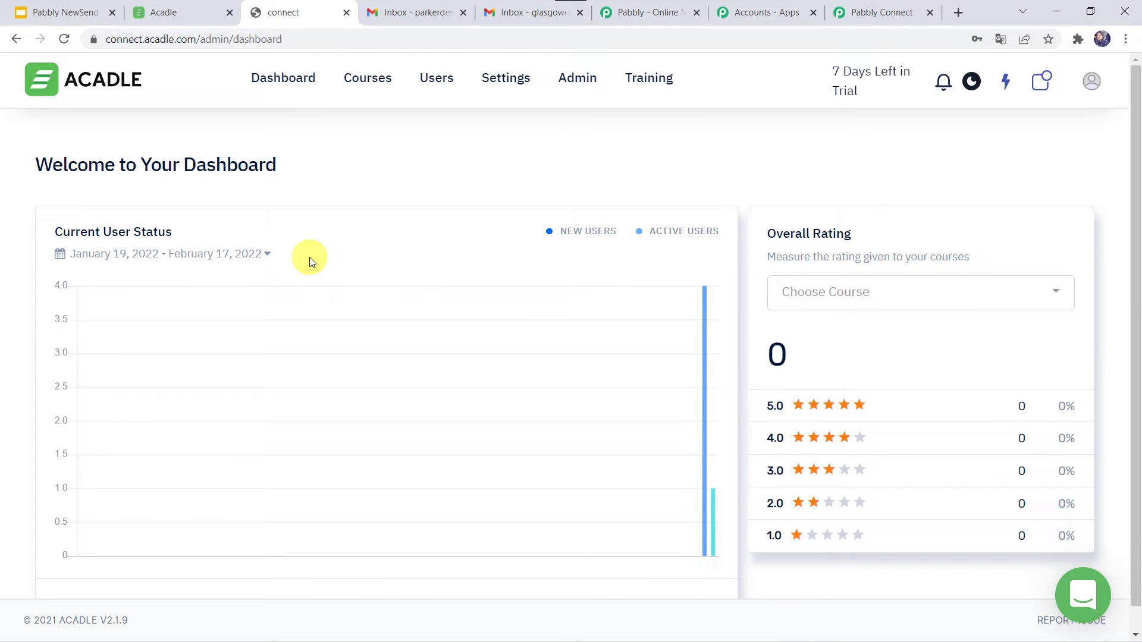
click(585, 89)
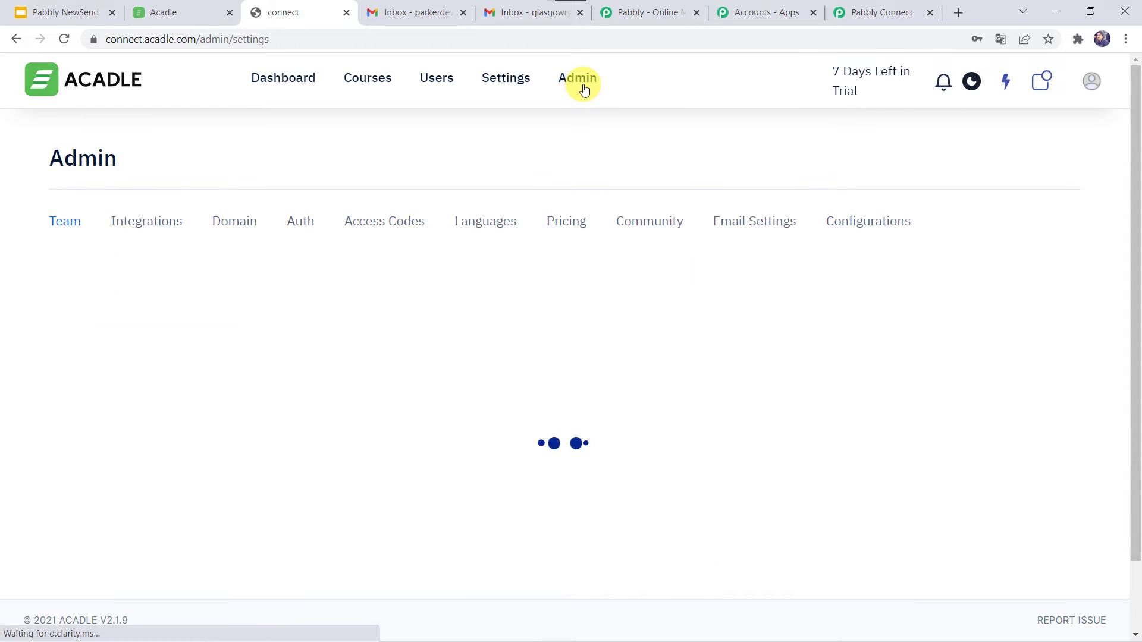
click(152, 229)
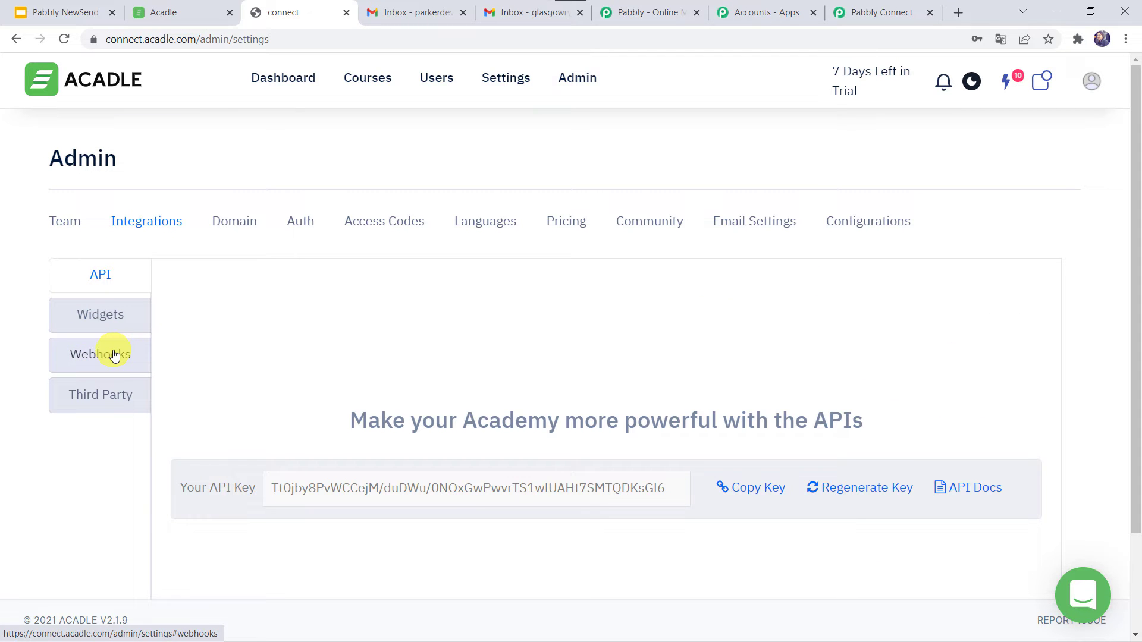
click(115, 363)
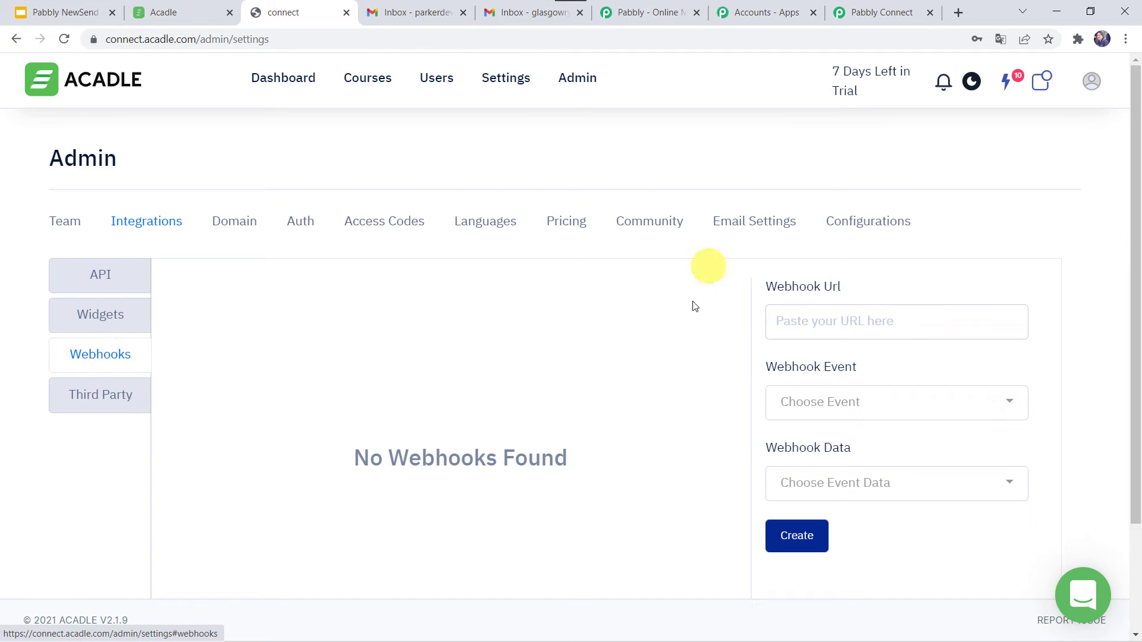
Paste the copied Pabbly webhook URL into the new Acadle webhook and choose User Course Completed as its event
click(798, 323)
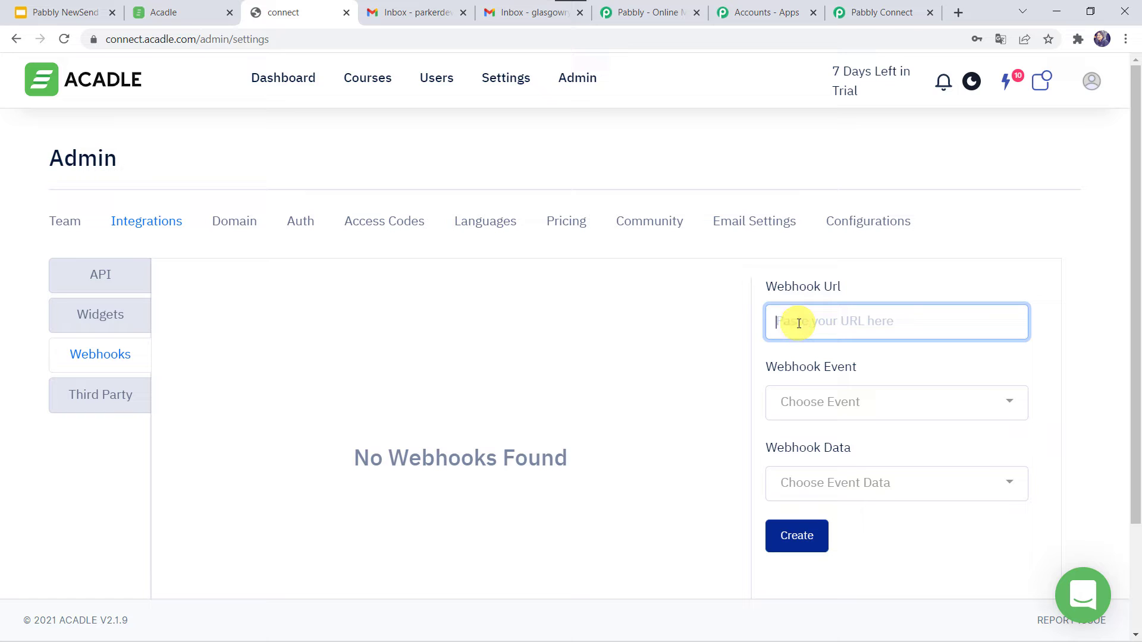
right_click(798, 323)
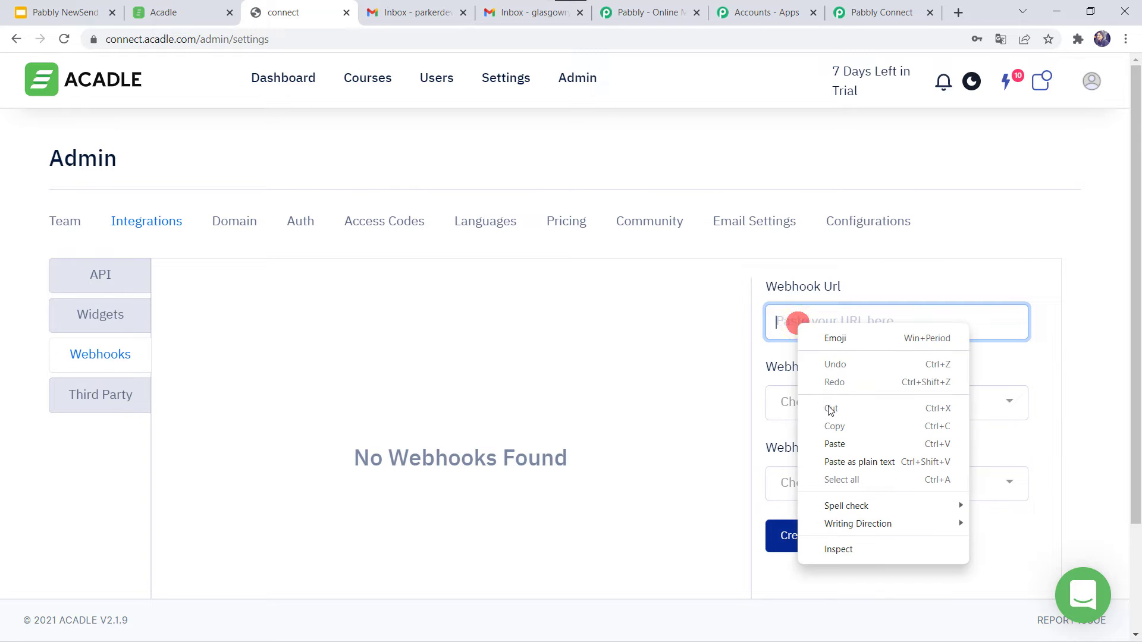
click(830, 444)
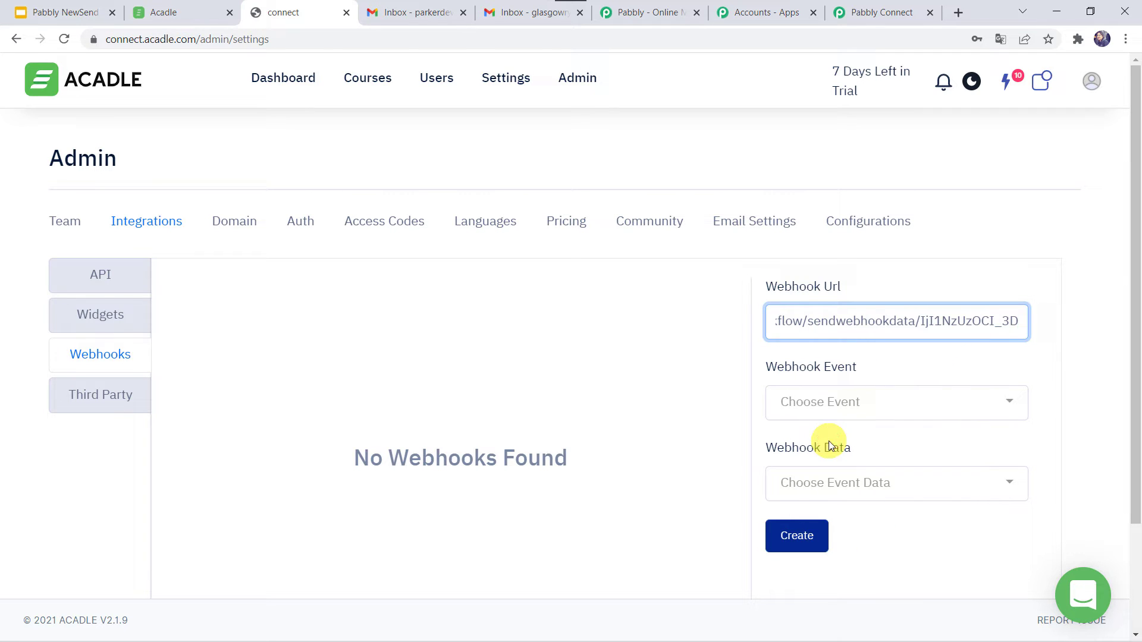
click(803, 404)
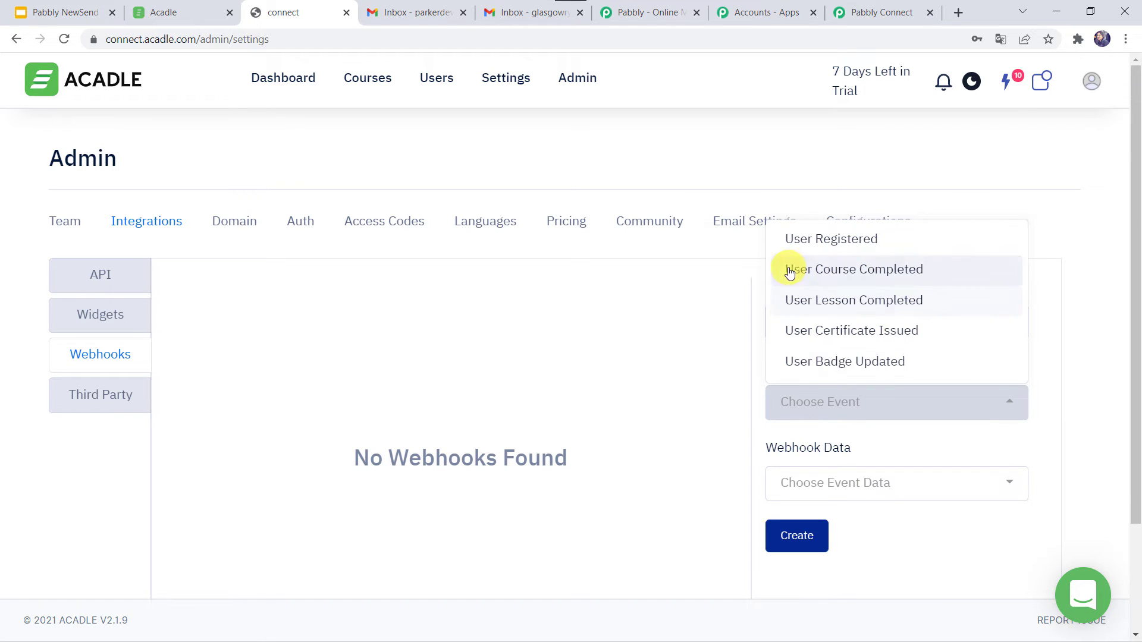
click(901, 272)
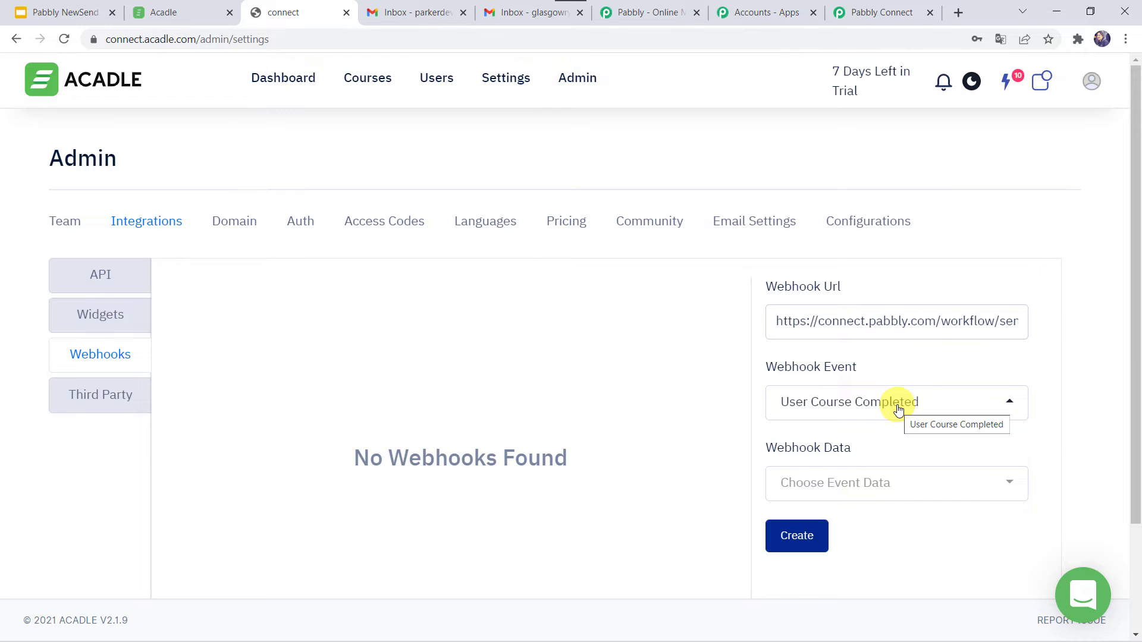
Include User Details and Course Details as the webhook data and create the webhook
scroll(898, 409, down, 1)
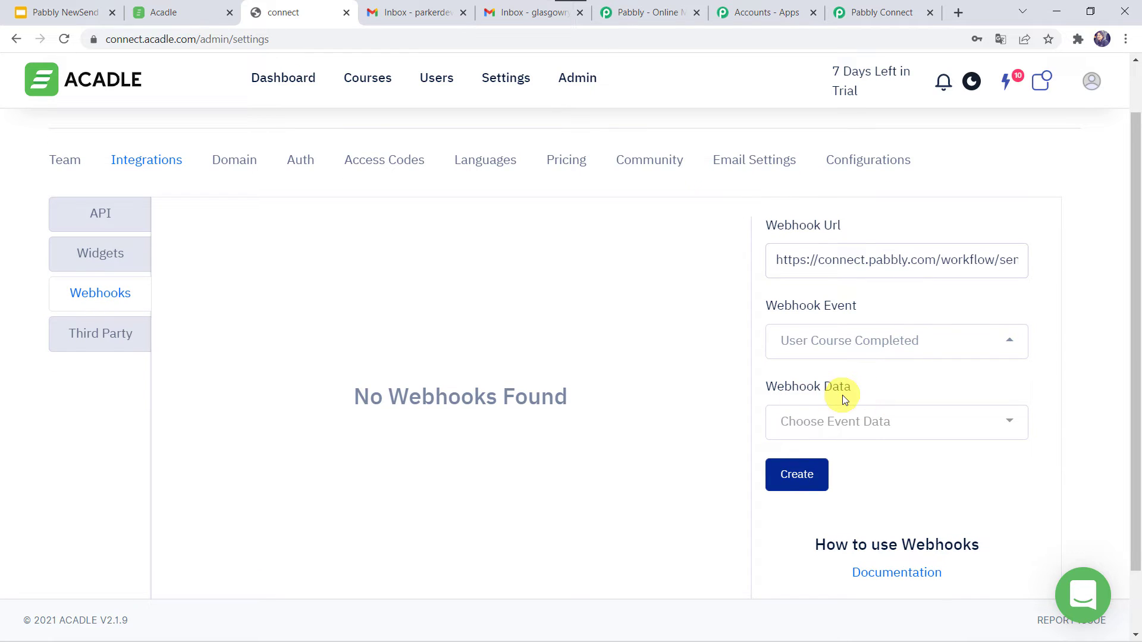
click(865, 434)
click(836, 461)
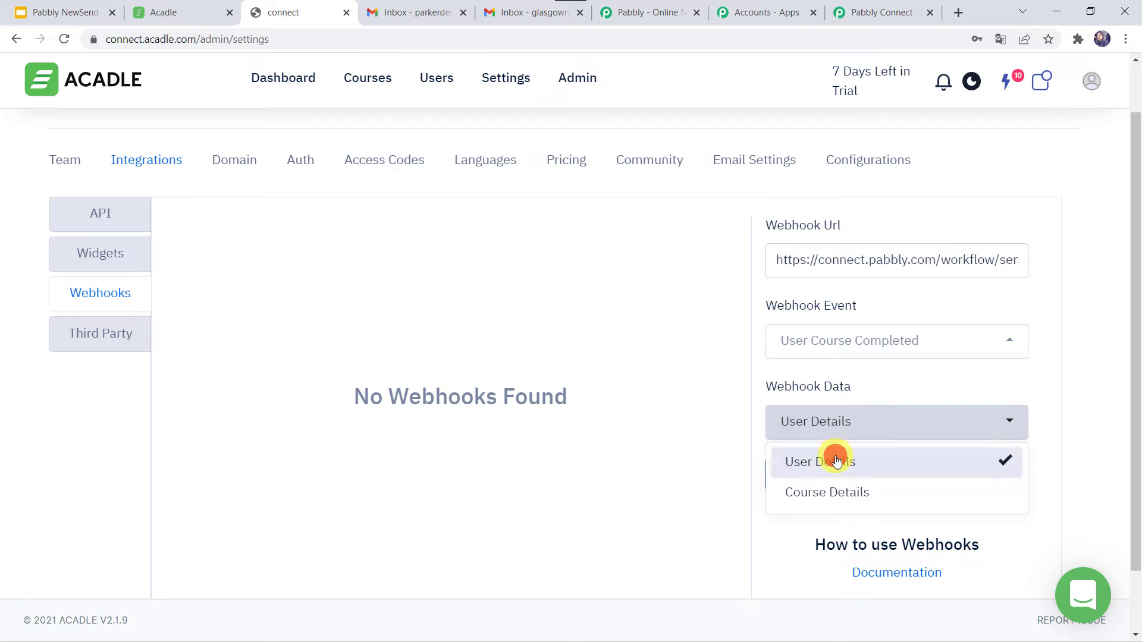
click(848, 497)
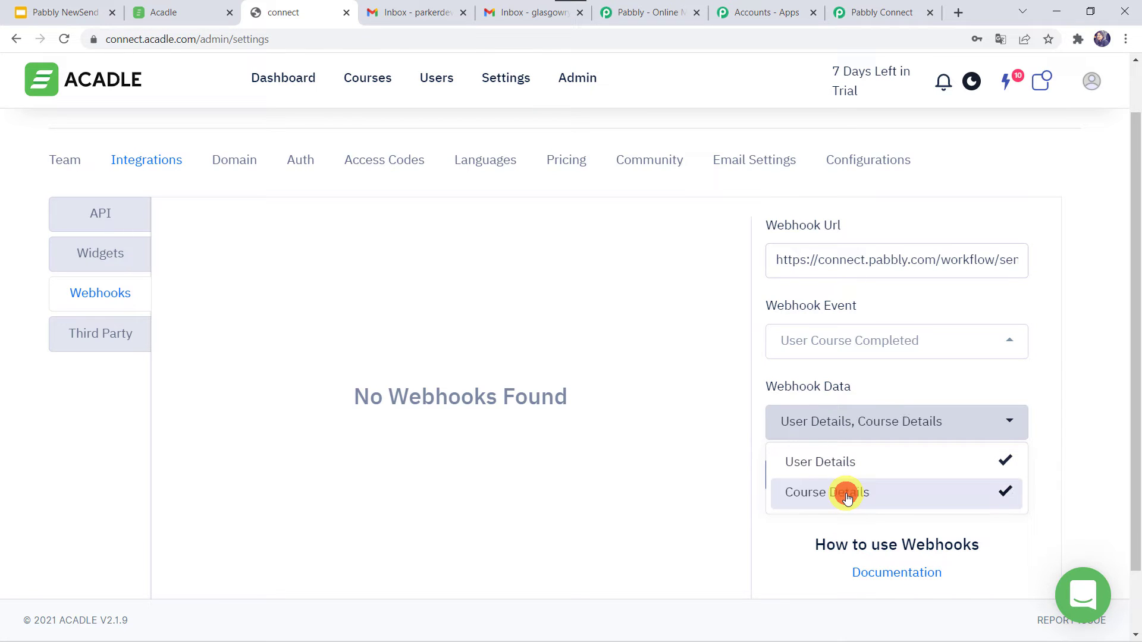
click(780, 536)
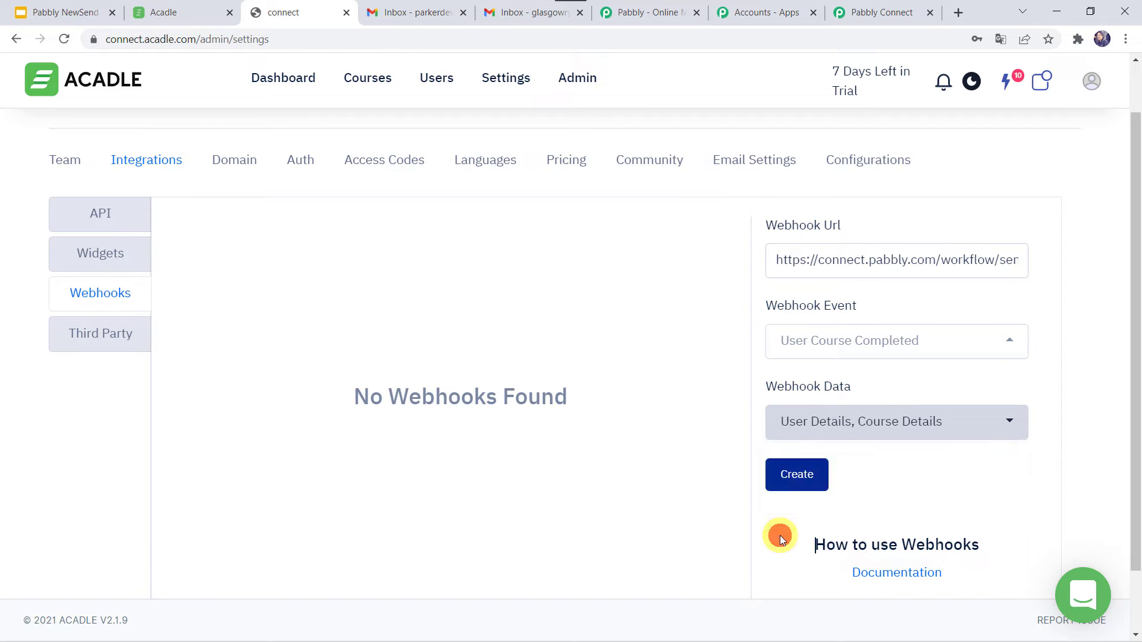
click(796, 476)
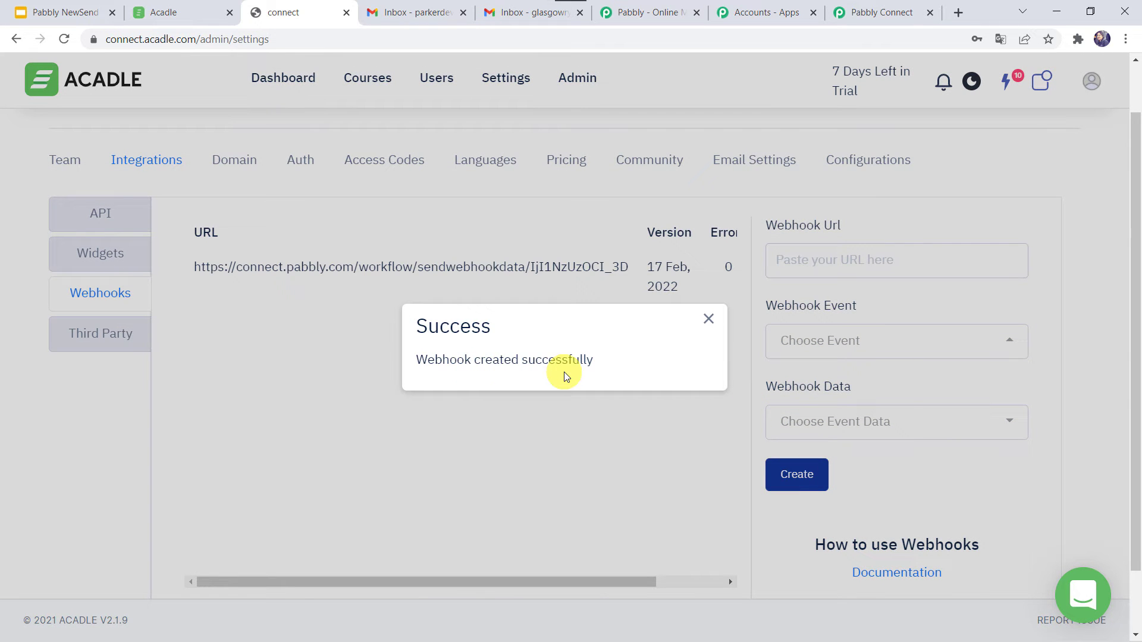
click(709, 320)
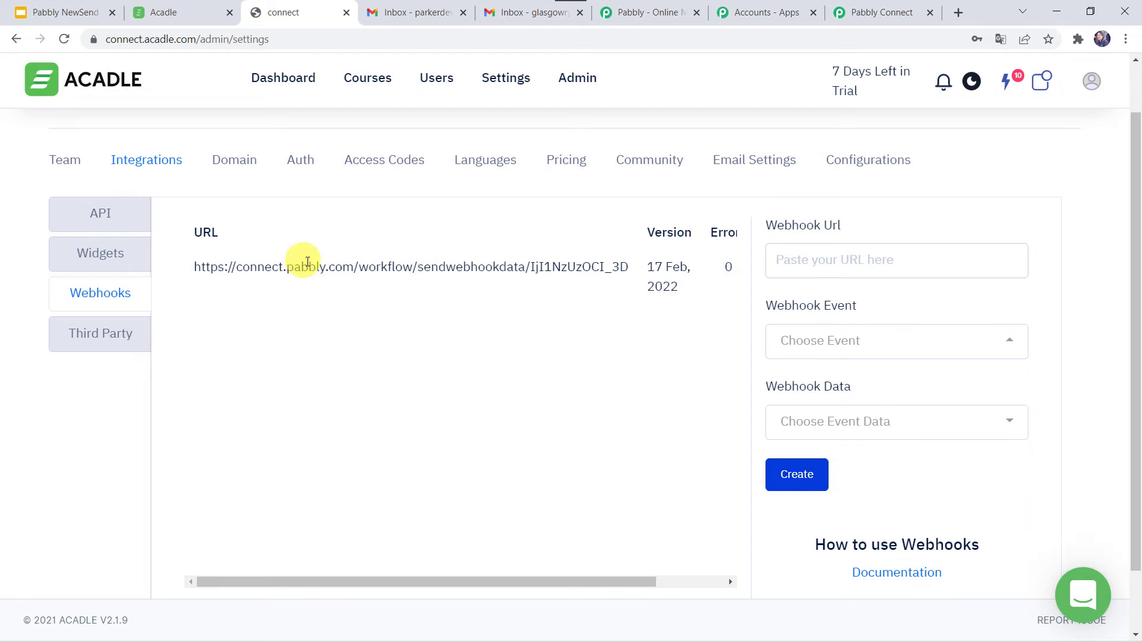
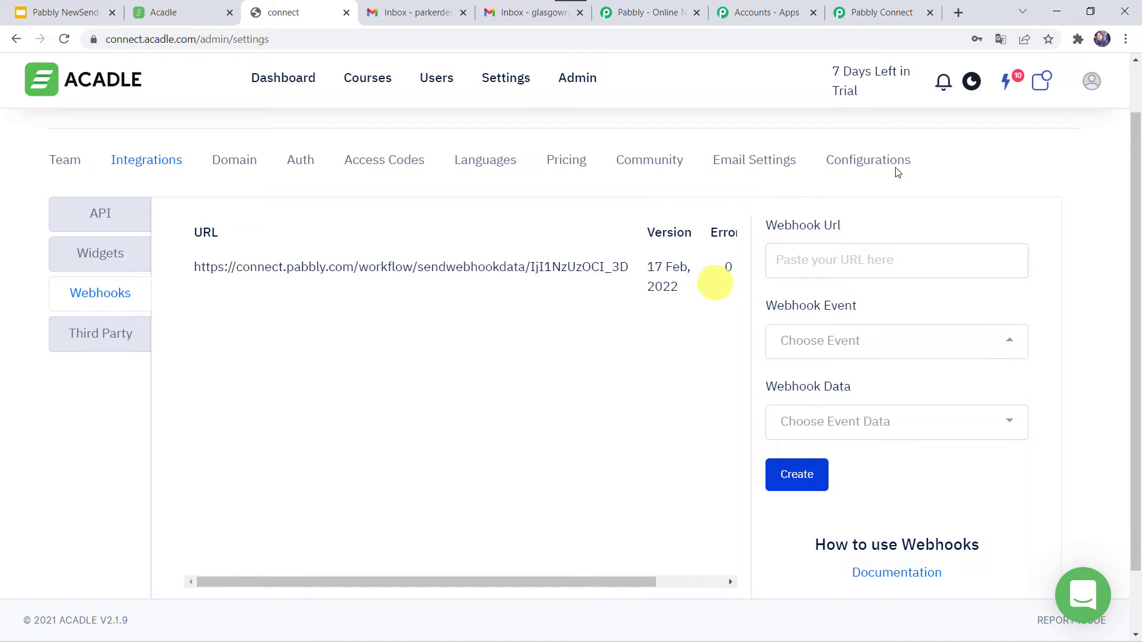
Return to the Pabbly Connect workflow and check the webhook response status of the Acadle trigger
click(872, 14)
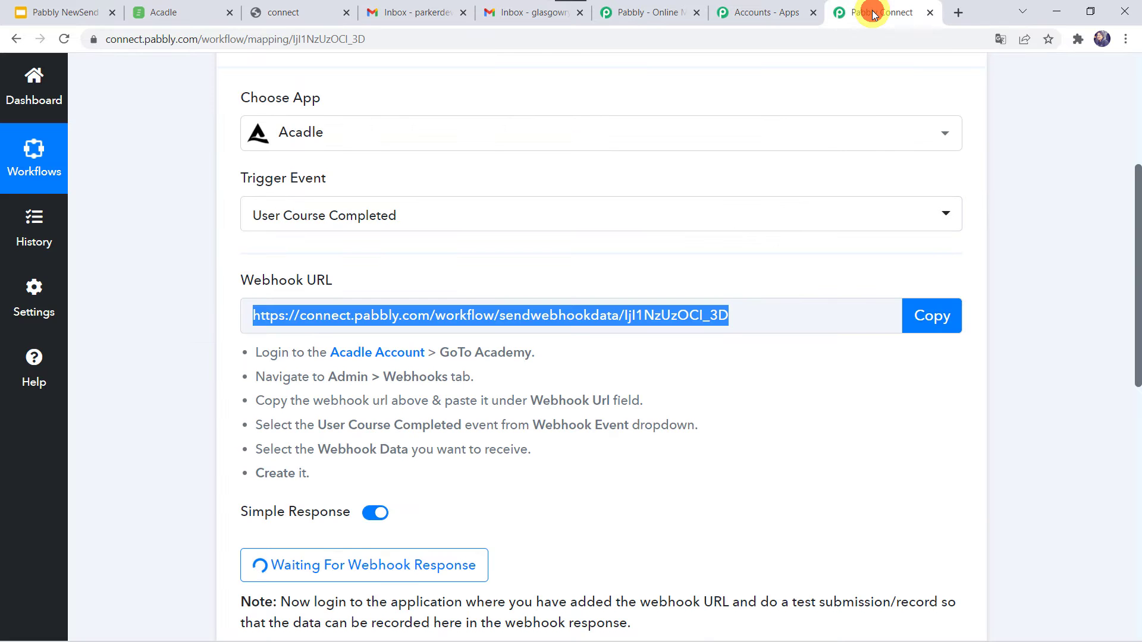
scroll(365, 419, down, 3)
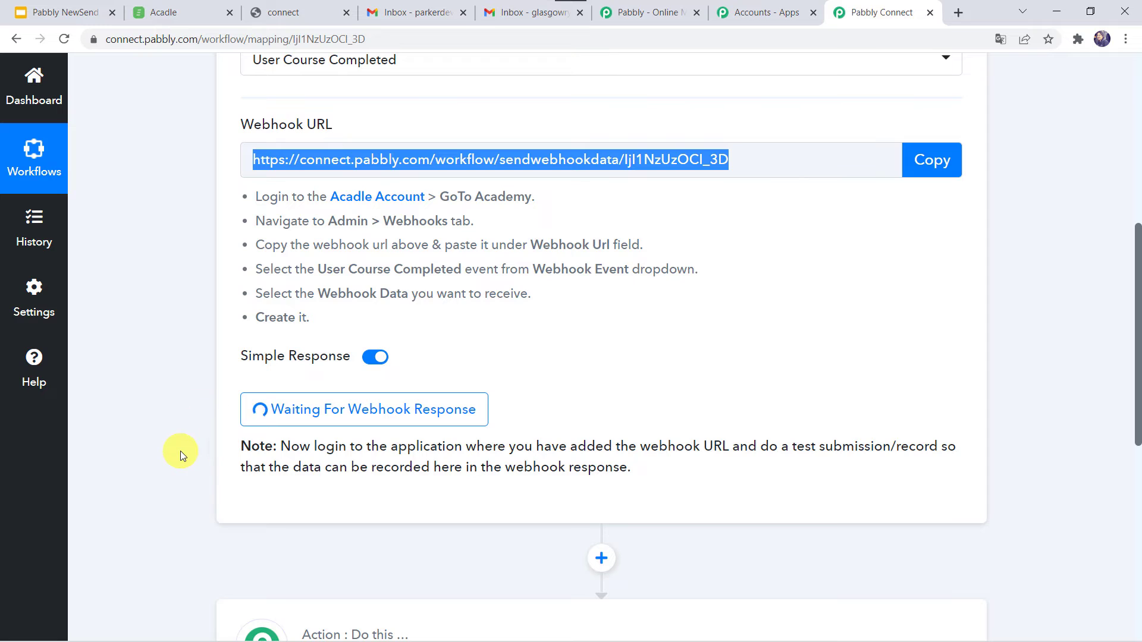
Open the Acadle academy in a separate incognito window and log in with the test learner's saved email and password
click(298, 7)
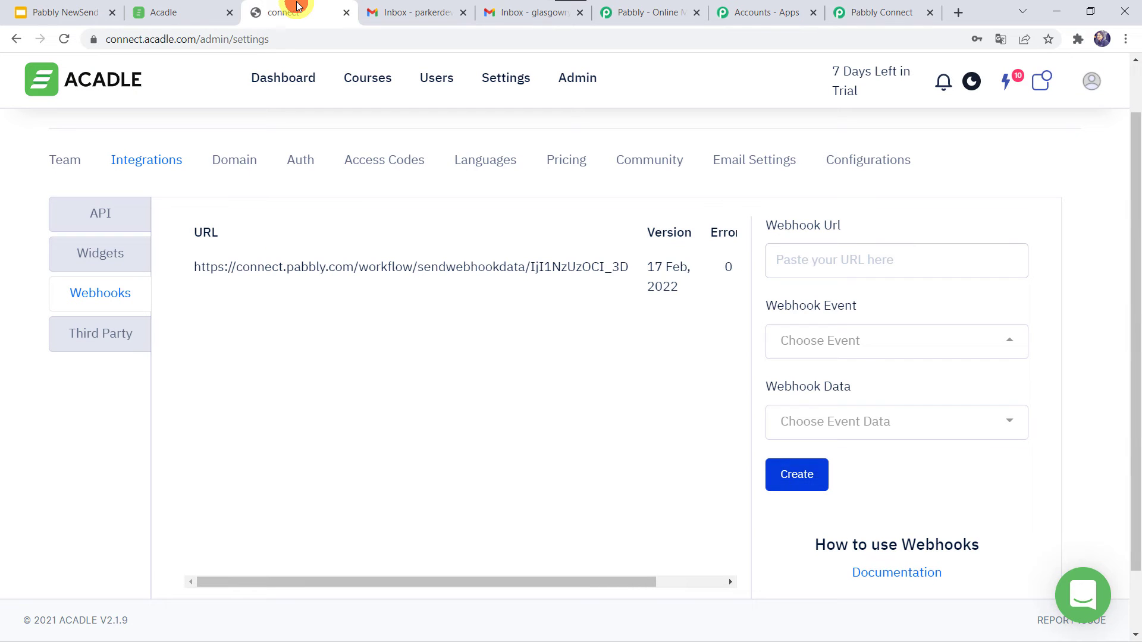
click(321, 41)
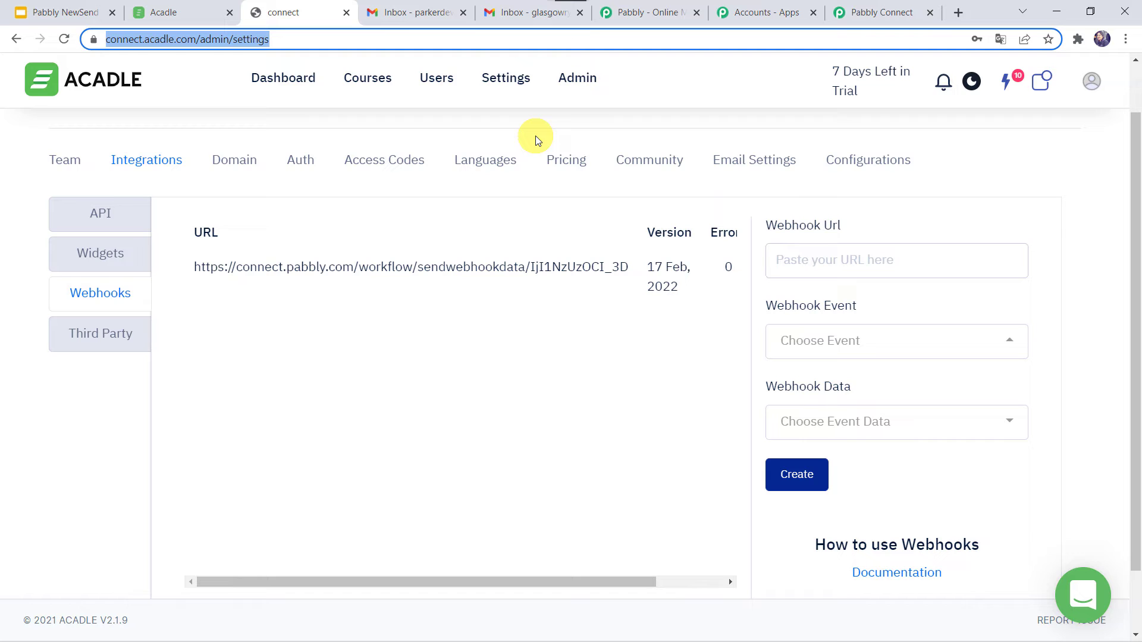
key(ctrl+shift+n)
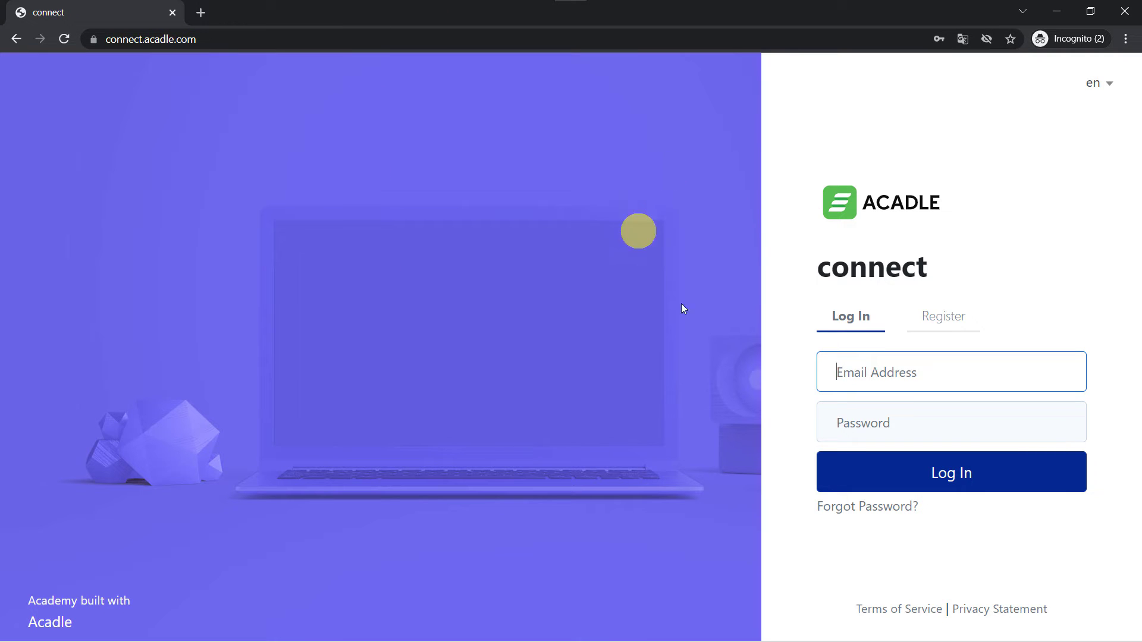
click(874, 377)
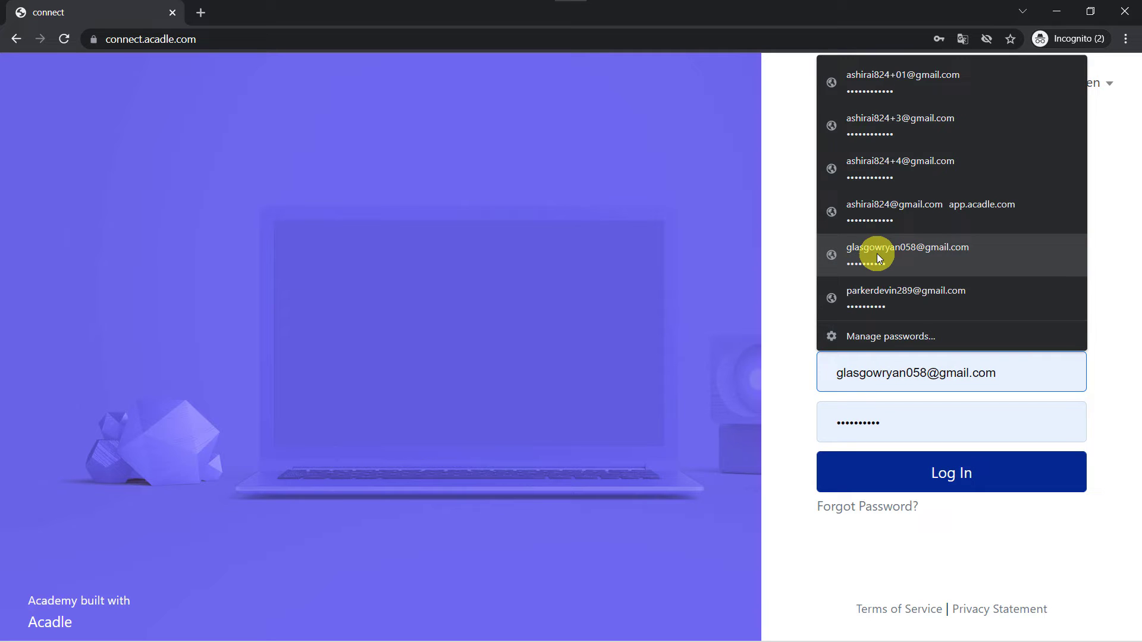
click(877, 254)
click(923, 485)
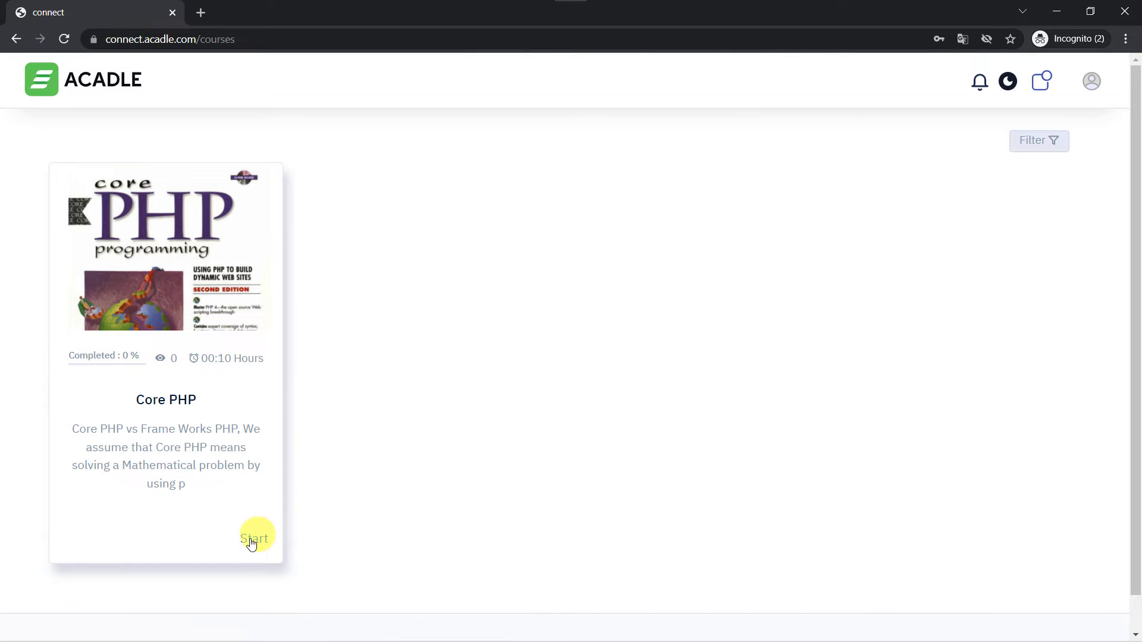
Start the Core PHP course and complete its Basics of PHP lesson to finish the course
click(243, 550)
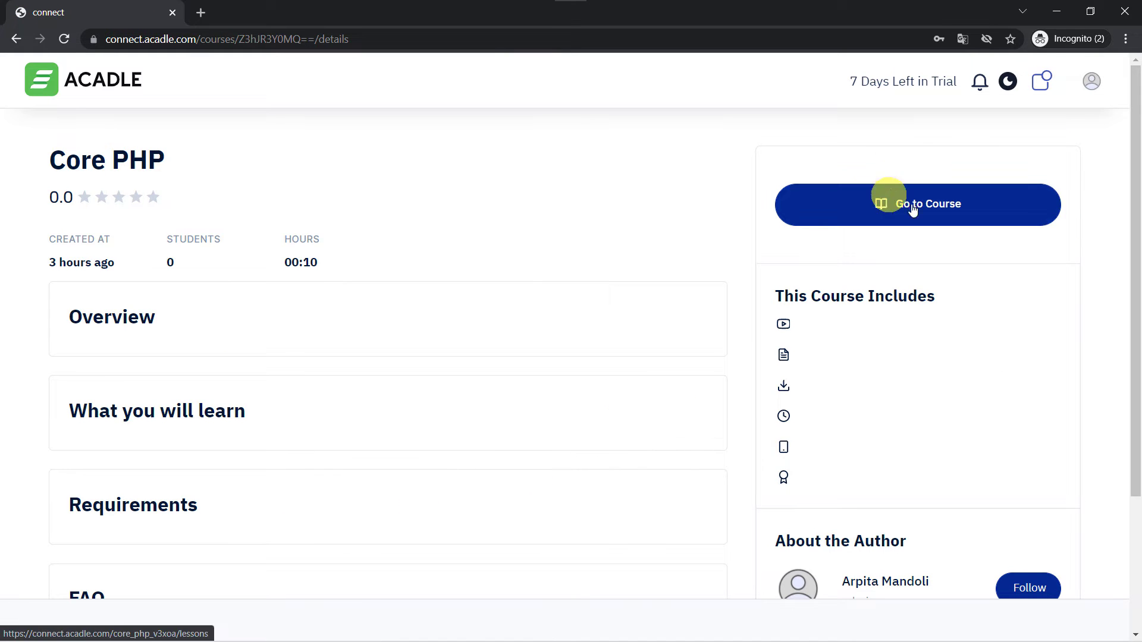
click(916, 208)
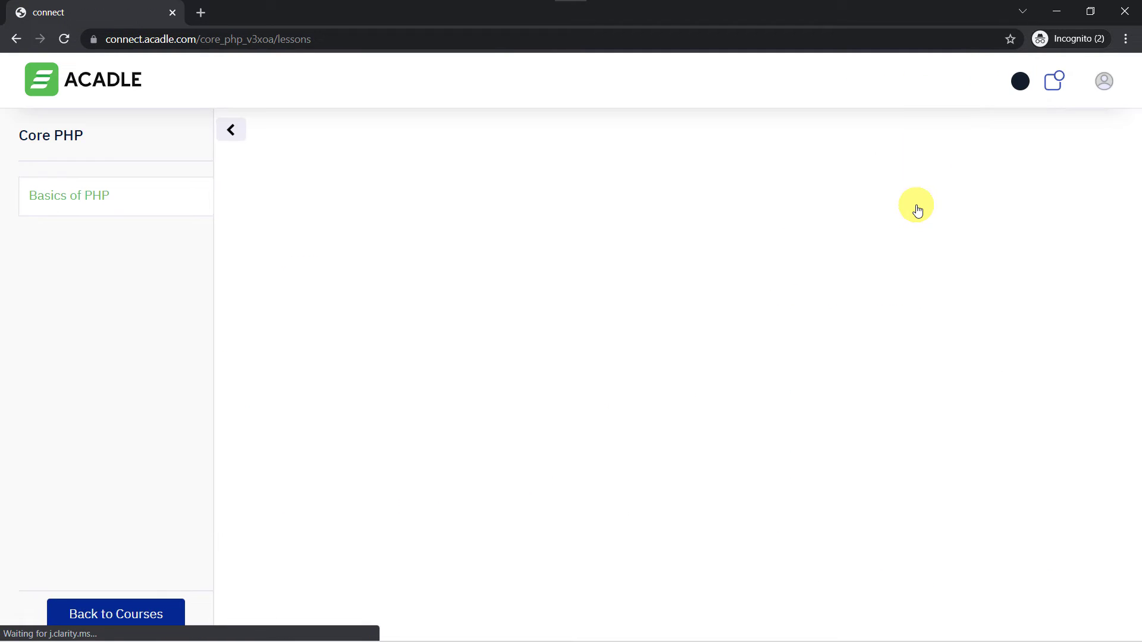
click(548, 498)
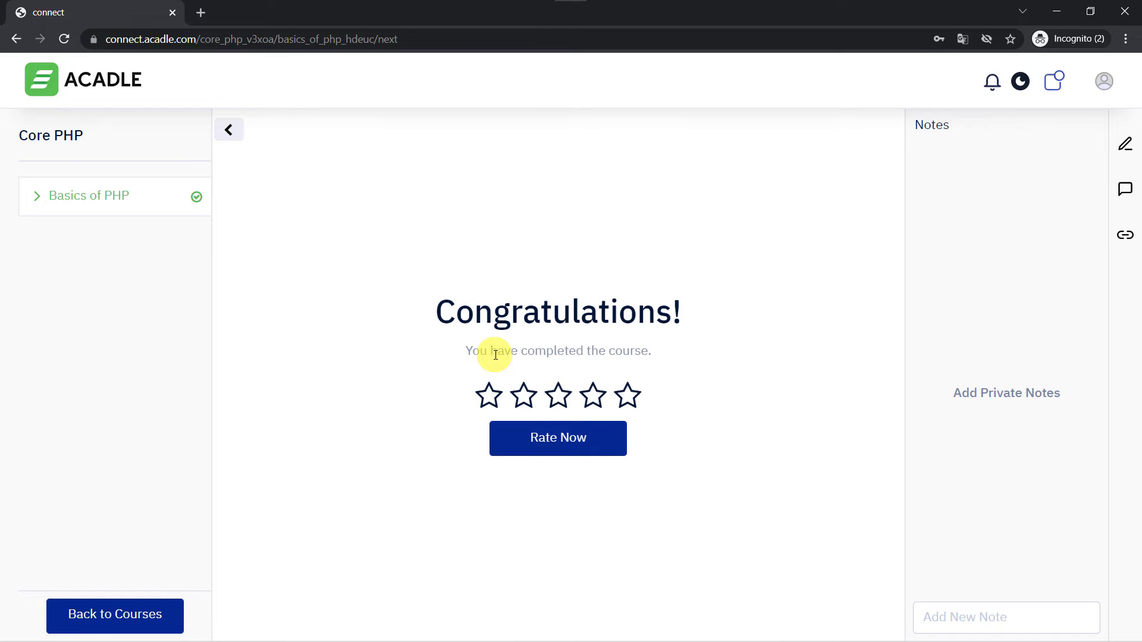
Return to the Pabbly Connect workflow and review the user and course fields in the received webhook response
key(alt+Tab)
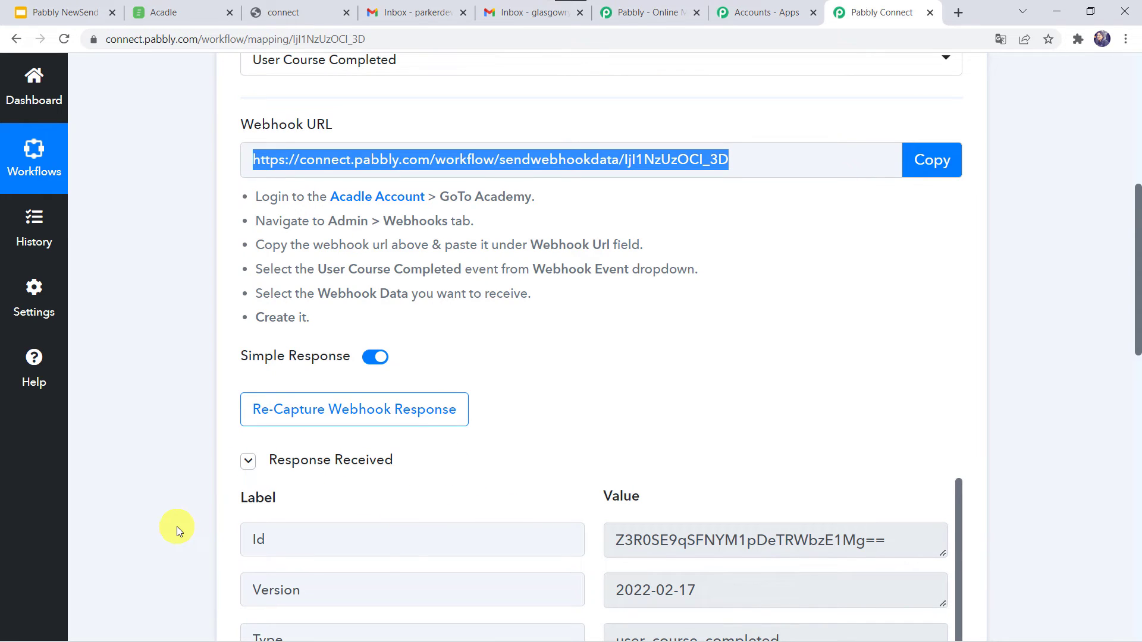
scroll(177, 527, down, 7)
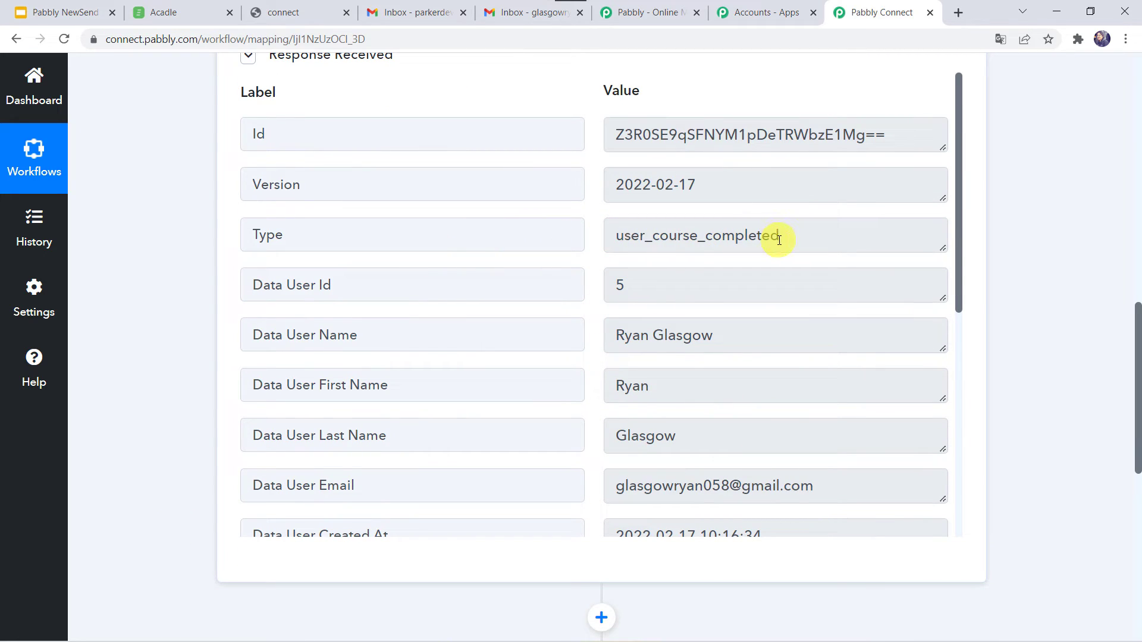
scroll(530, 285, down, 1)
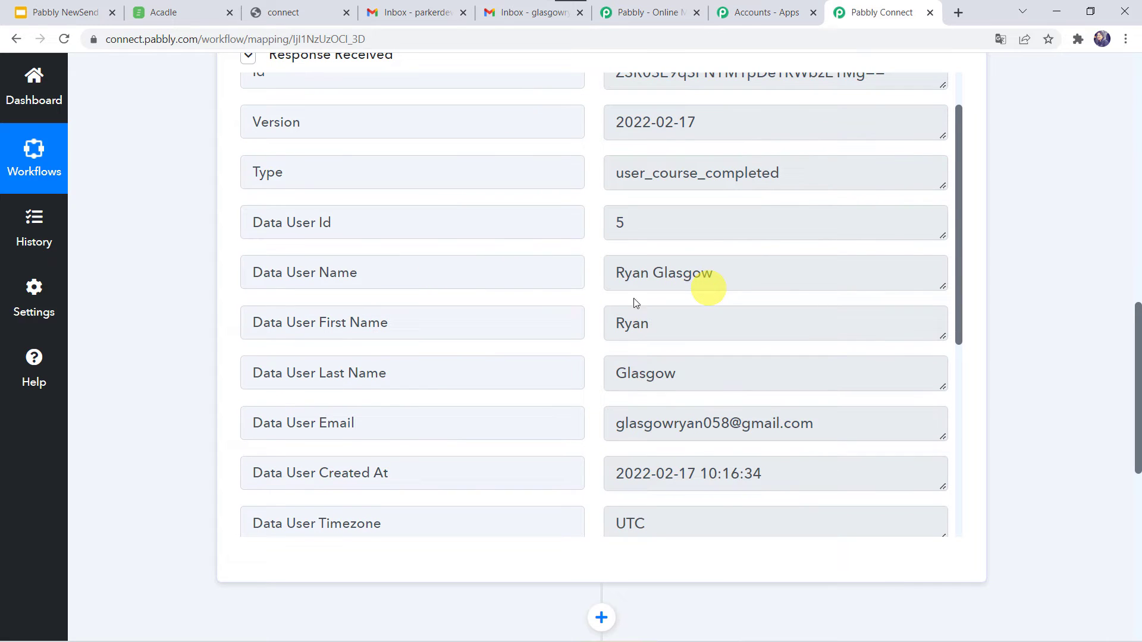
scroll(619, 374, down, 4)
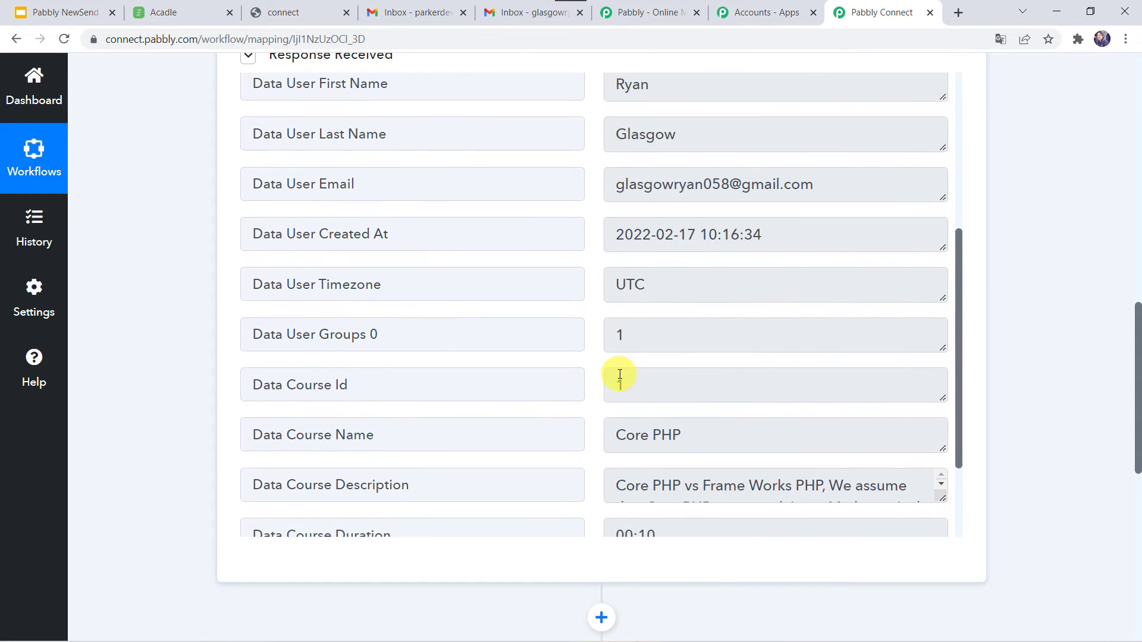
scroll(620, 374, down, 3)
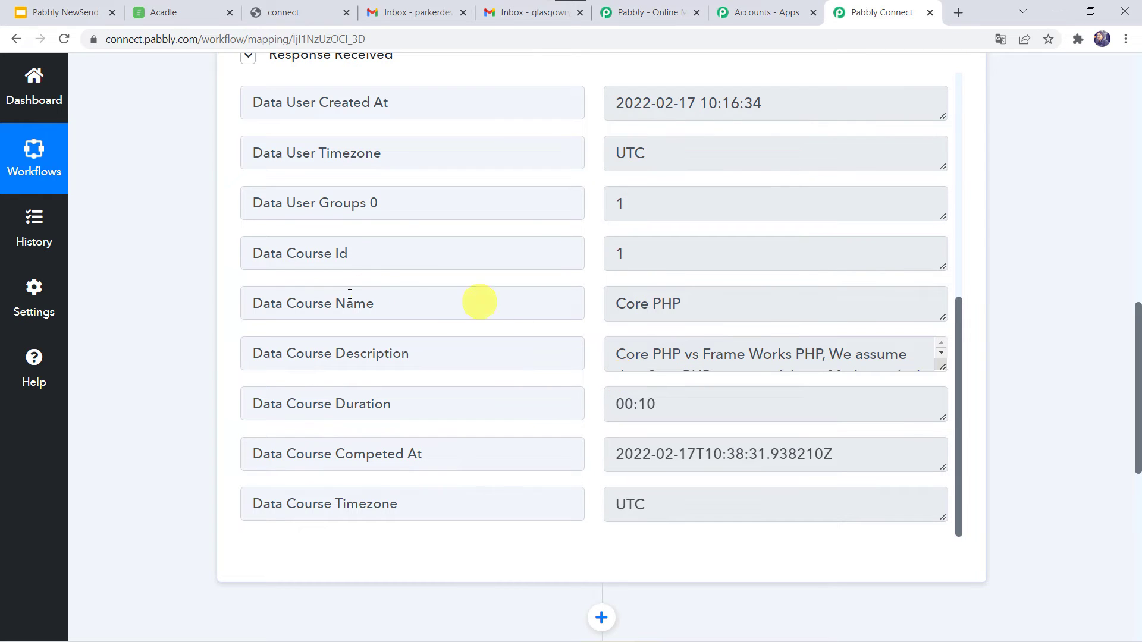
Set the workflow's action application to Gmail with Send Email as the action event
scroll(159, 503, down, 6)
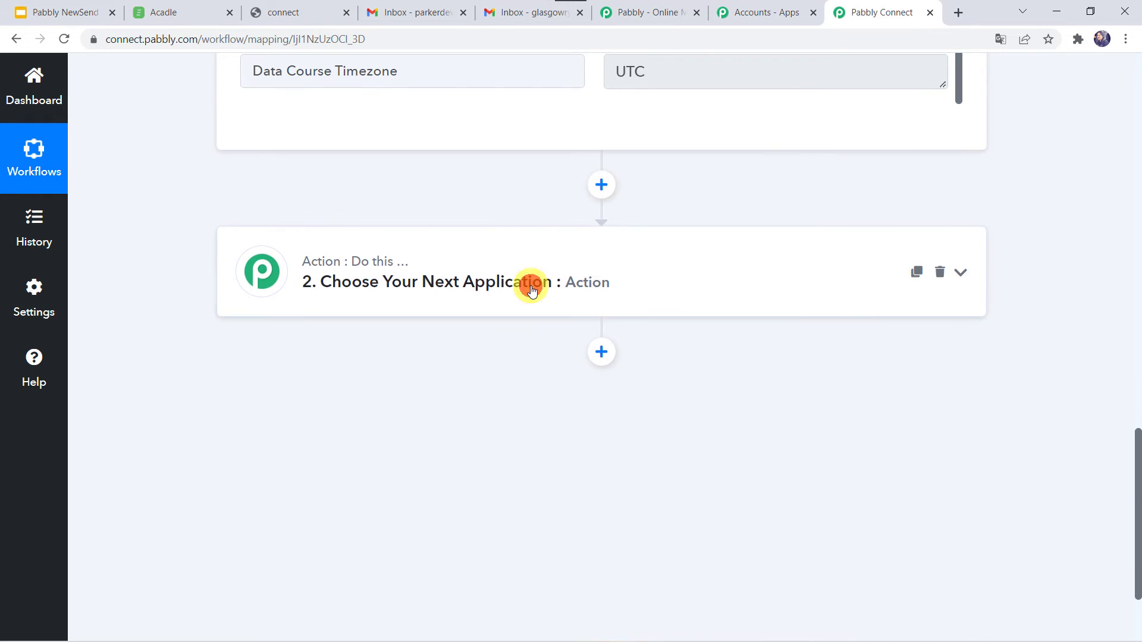
click(531, 289)
scroll(219, 400, down, 2)
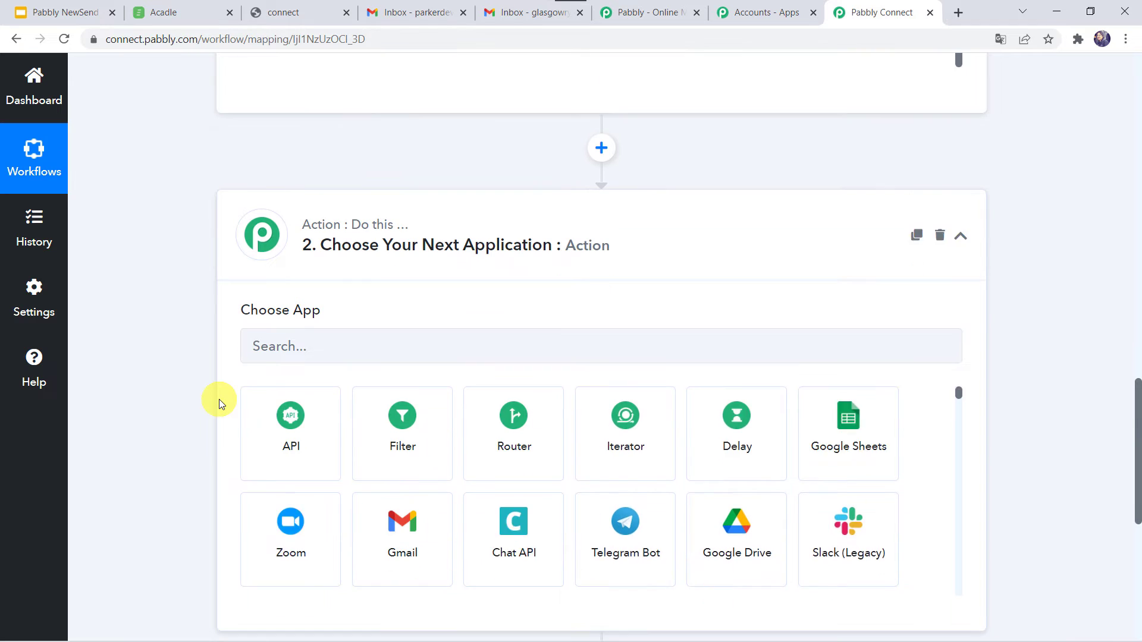
click(311, 282)
text(gm)
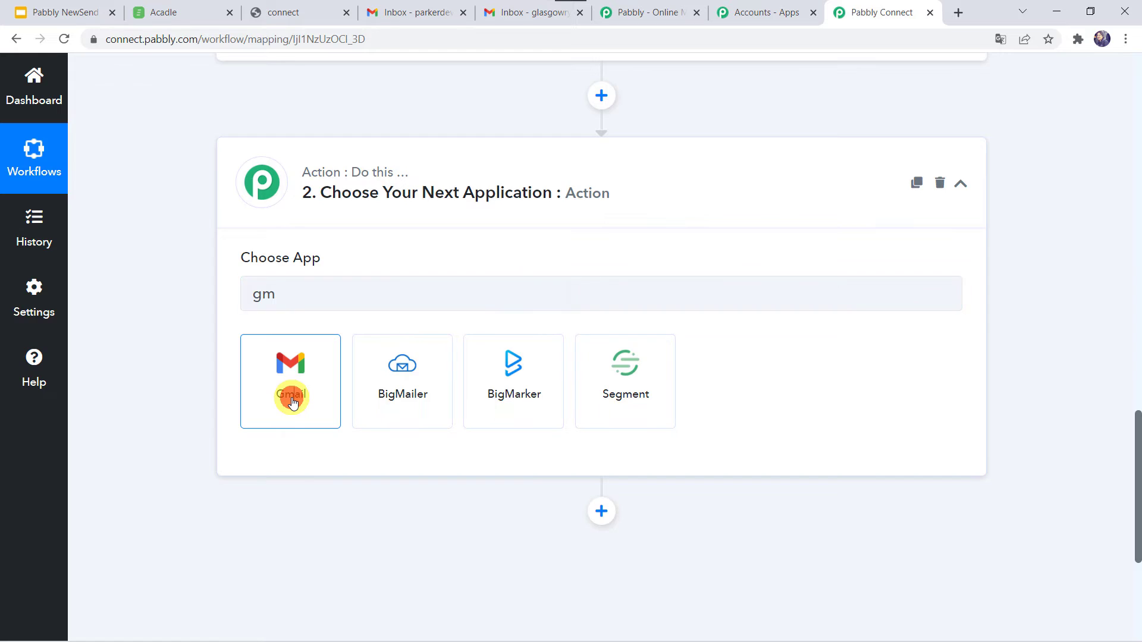
click(291, 397)
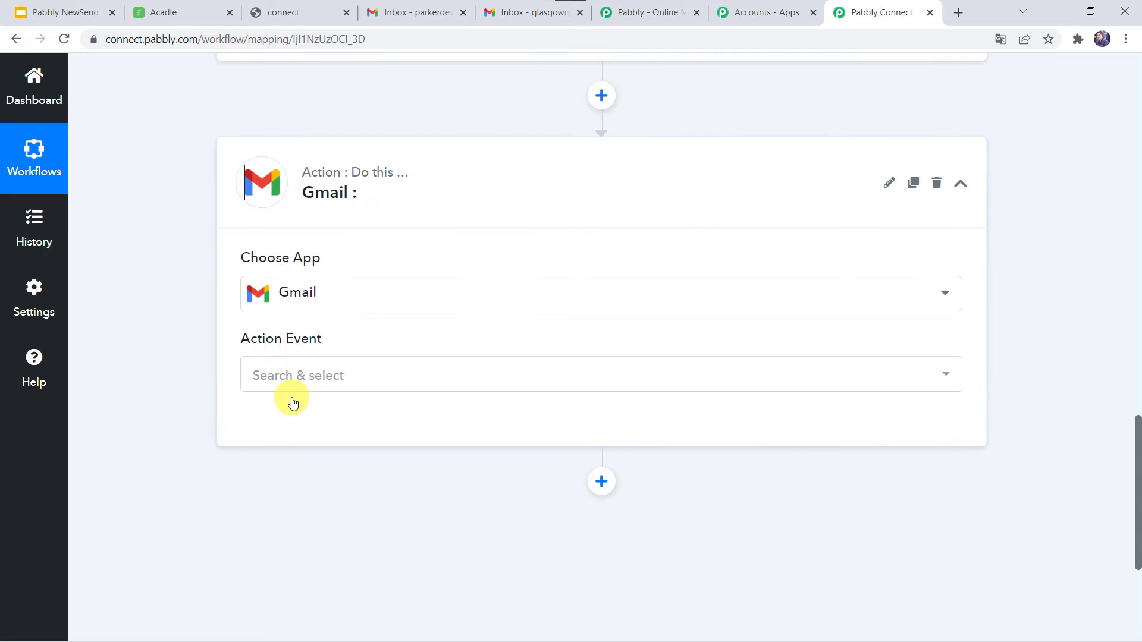
click(280, 375)
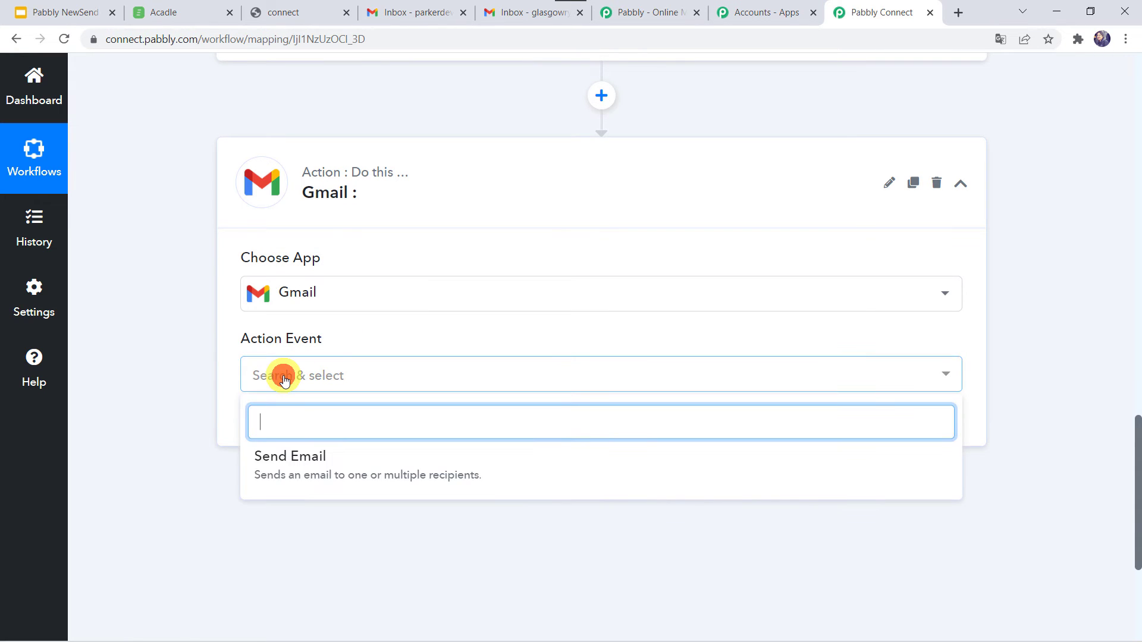
click(292, 459)
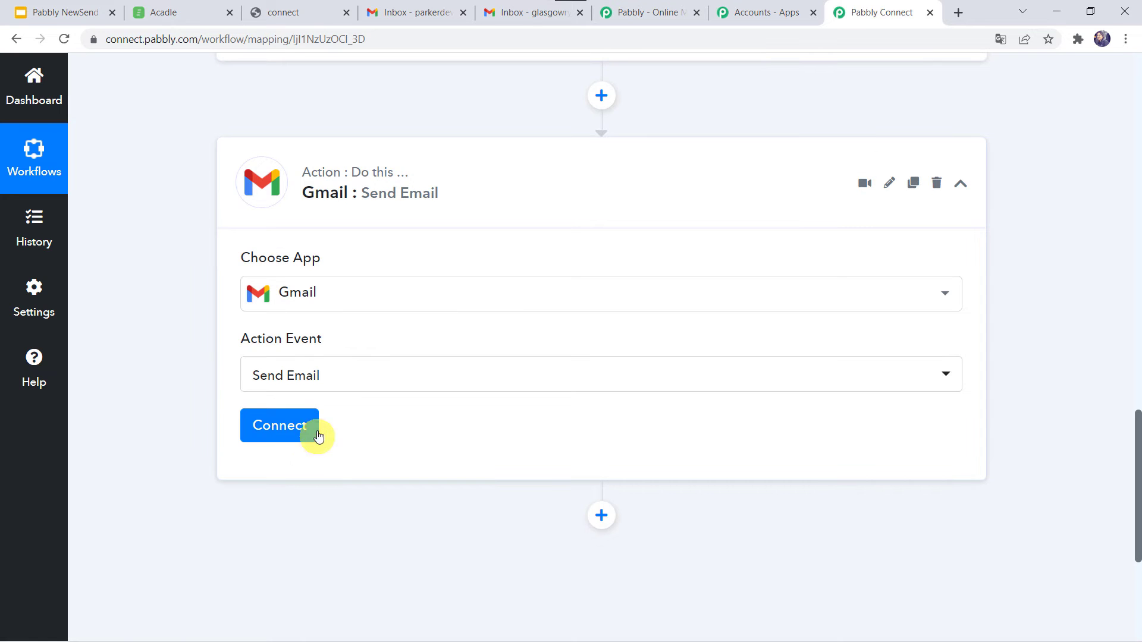
Add a new Gmail connection to the action and authorize Pabbly Connect to access the chosen Google account
click(292, 425)
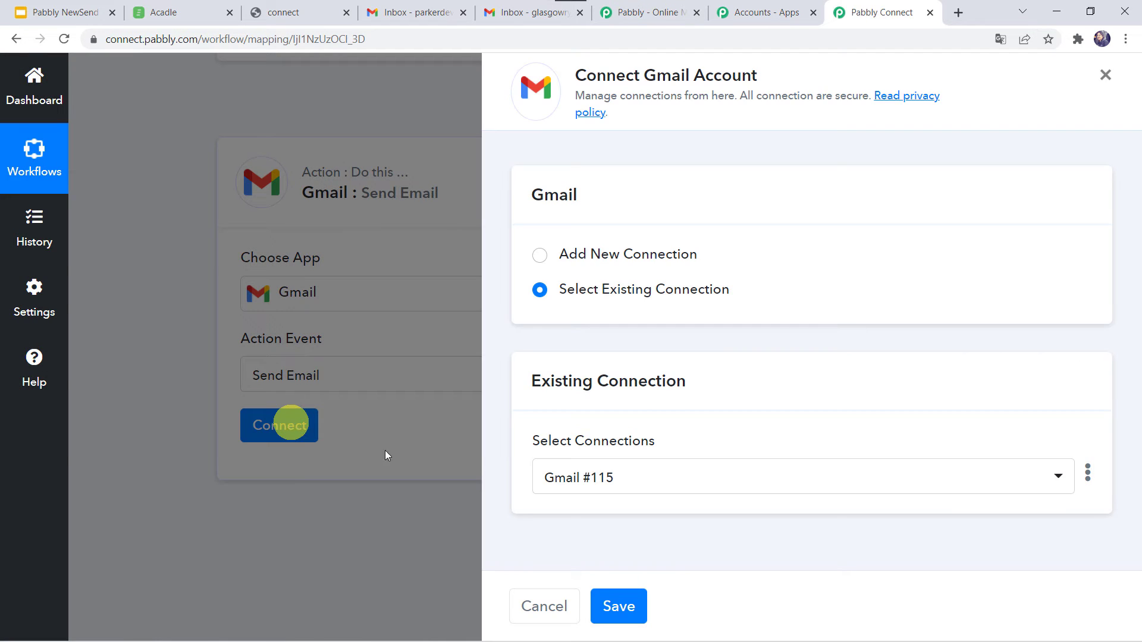
click(584, 257)
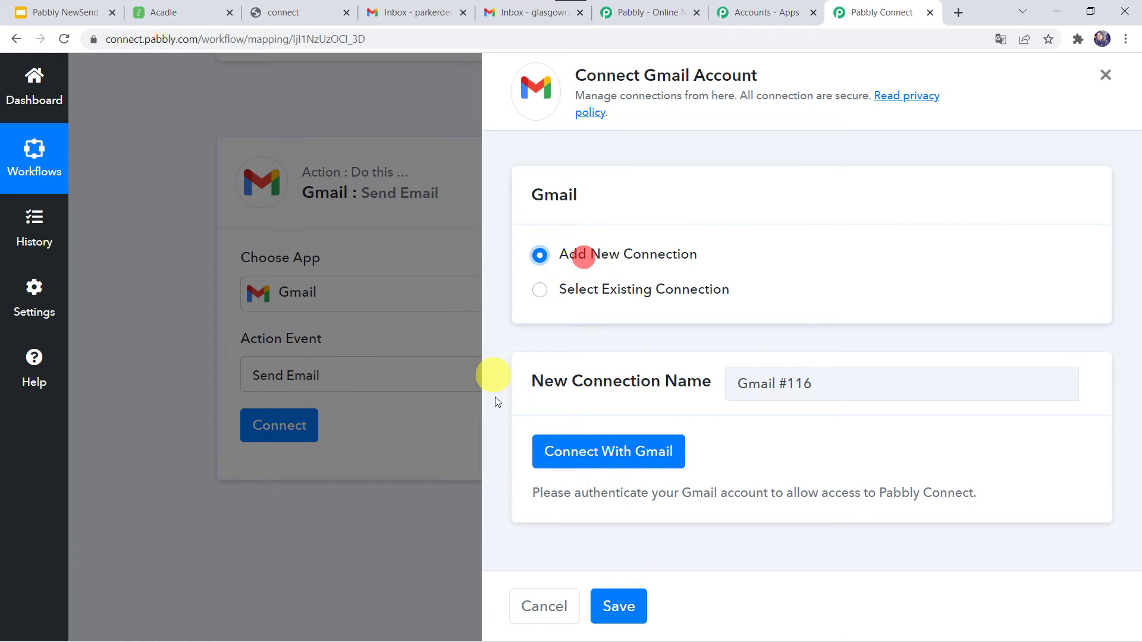
click(595, 458)
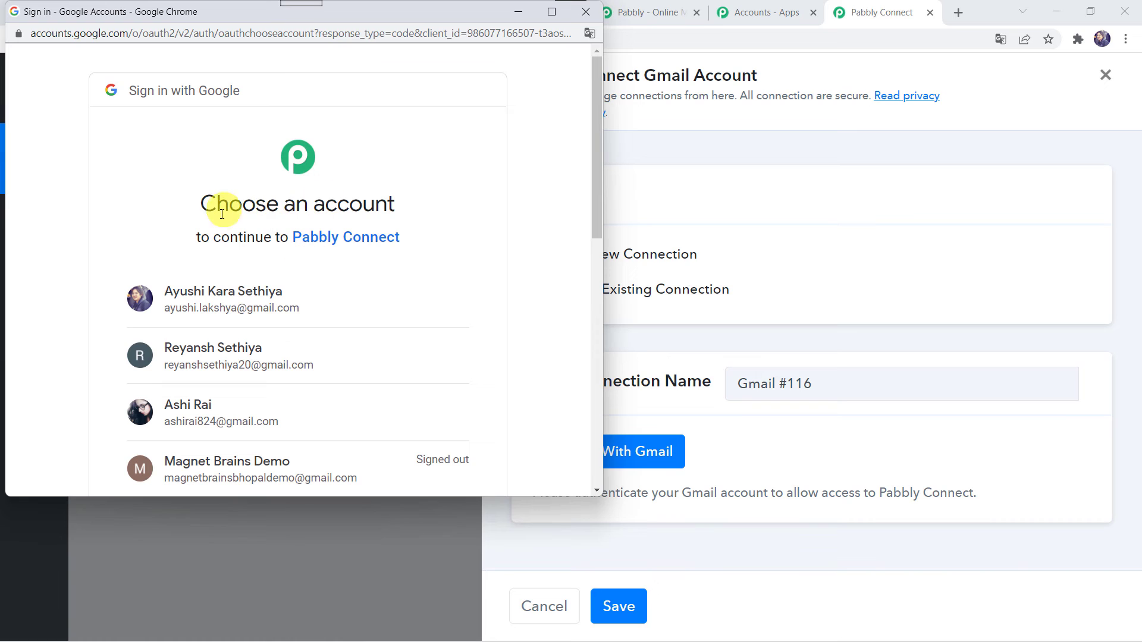
scroll(334, 355, down, 2)
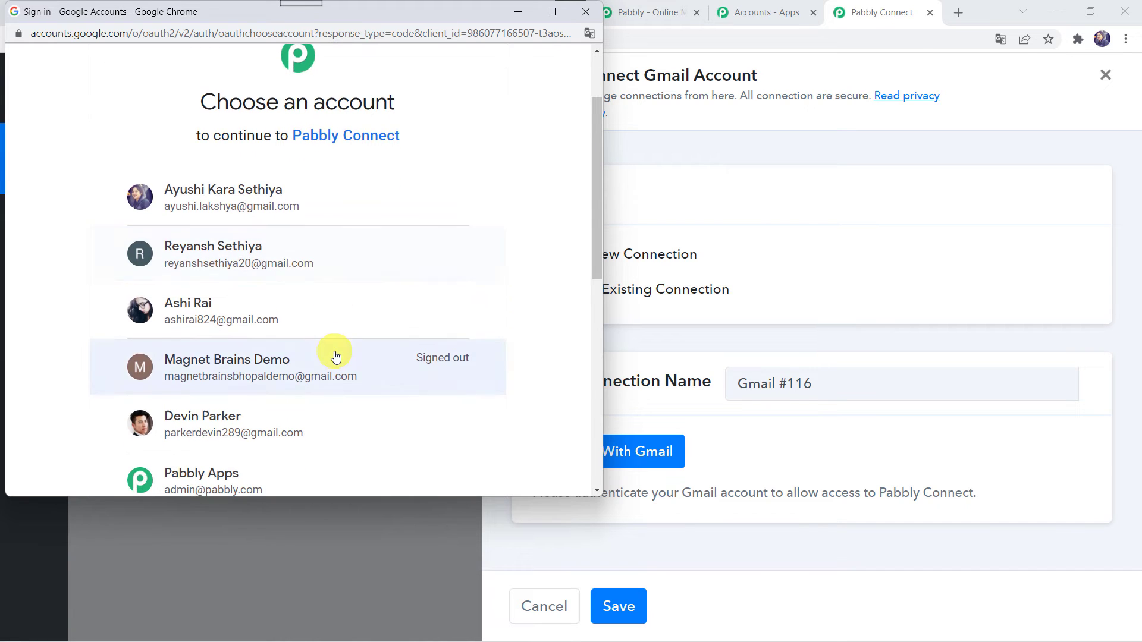
click(254, 319)
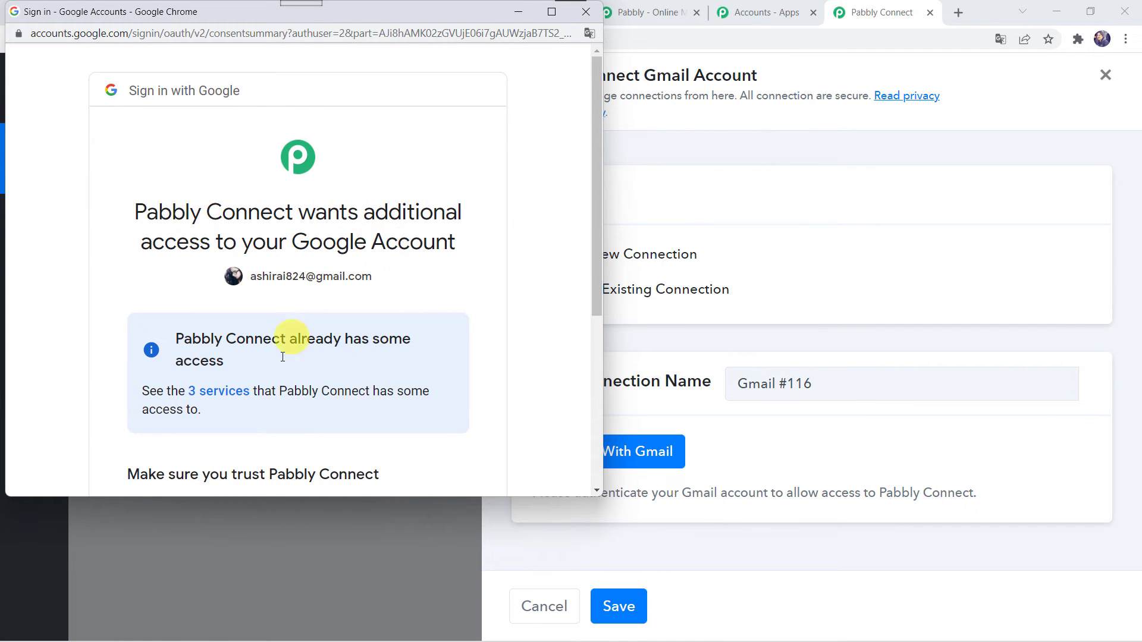
scroll(283, 369, down, 5)
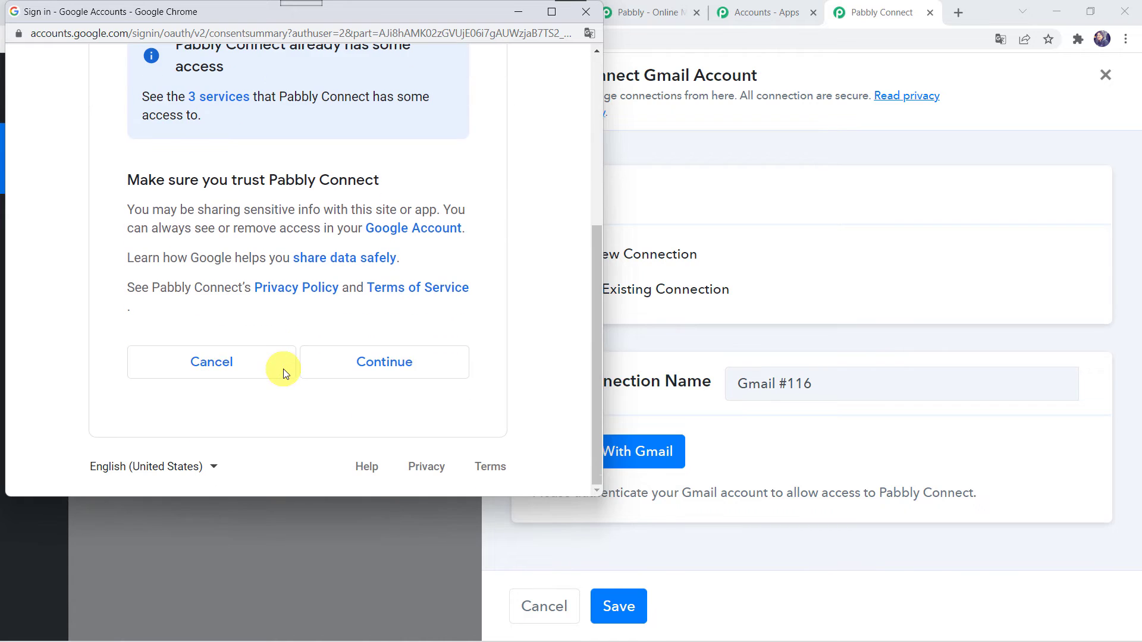
click(391, 367)
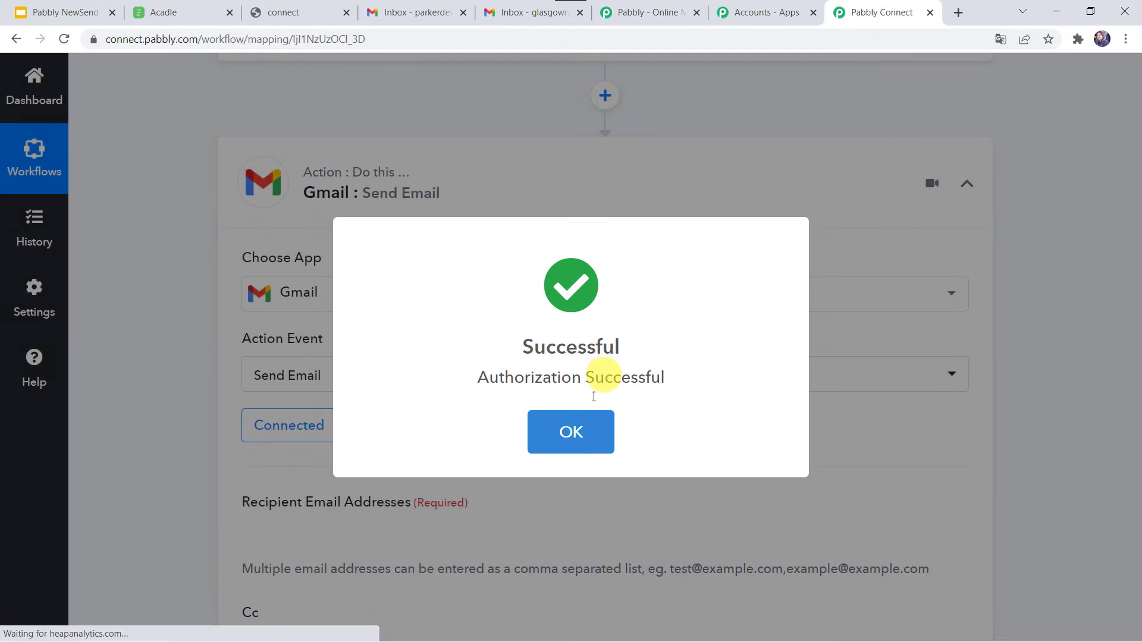
click(574, 426)
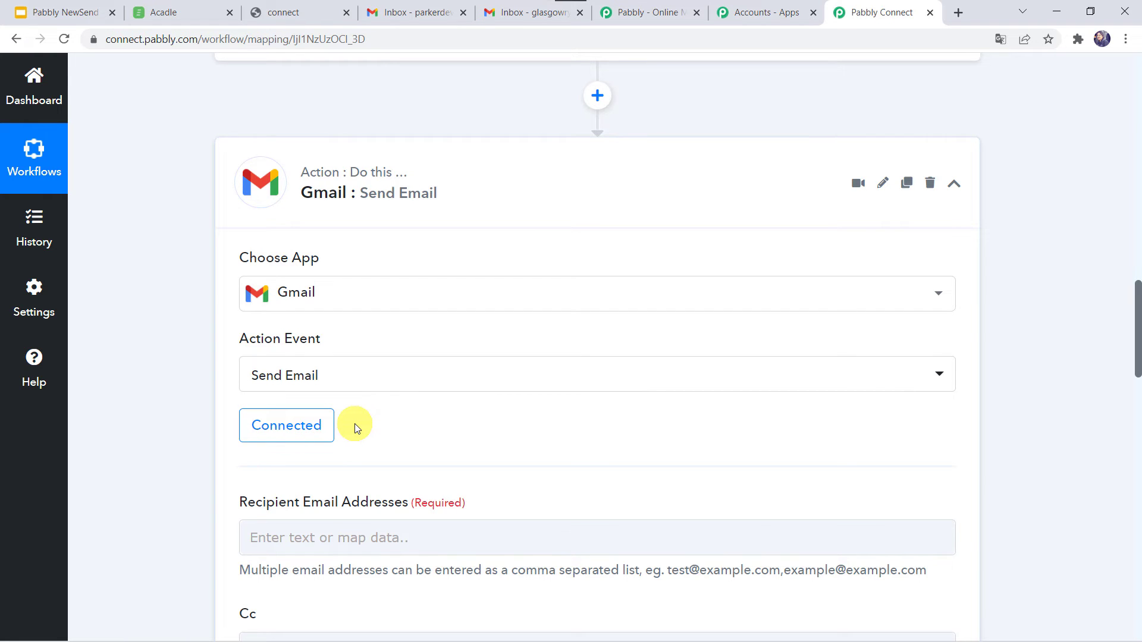
Map the Data User Email field from the Acadle trigger into the Gmail action's recipient email addresses
scroll(355, 423, down, 3)
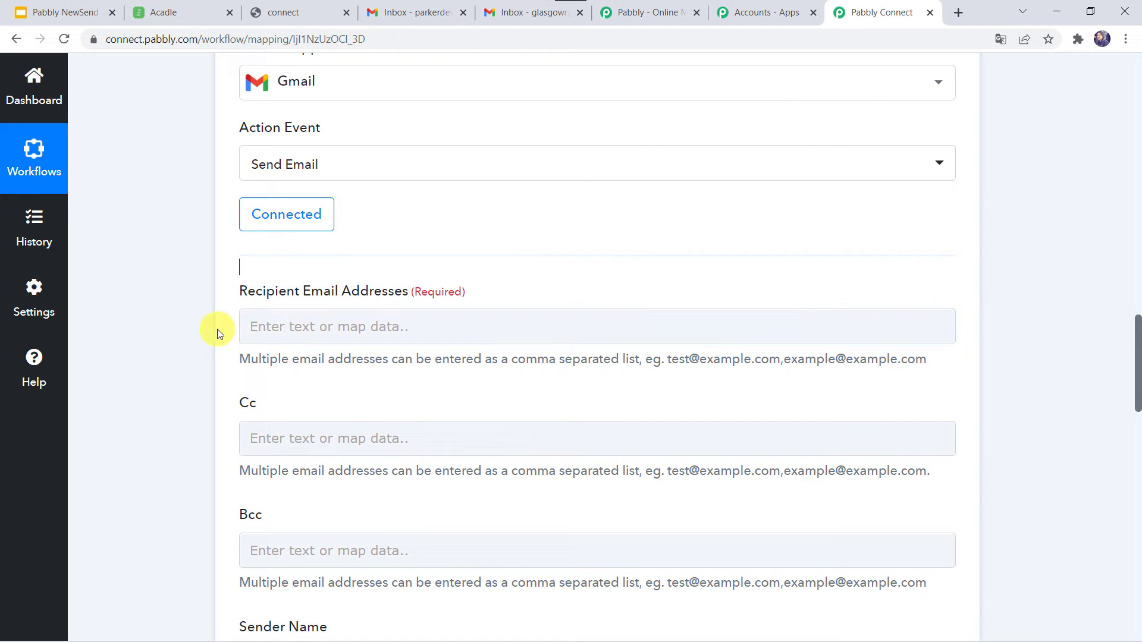
scroll(185, 302, up, 10)
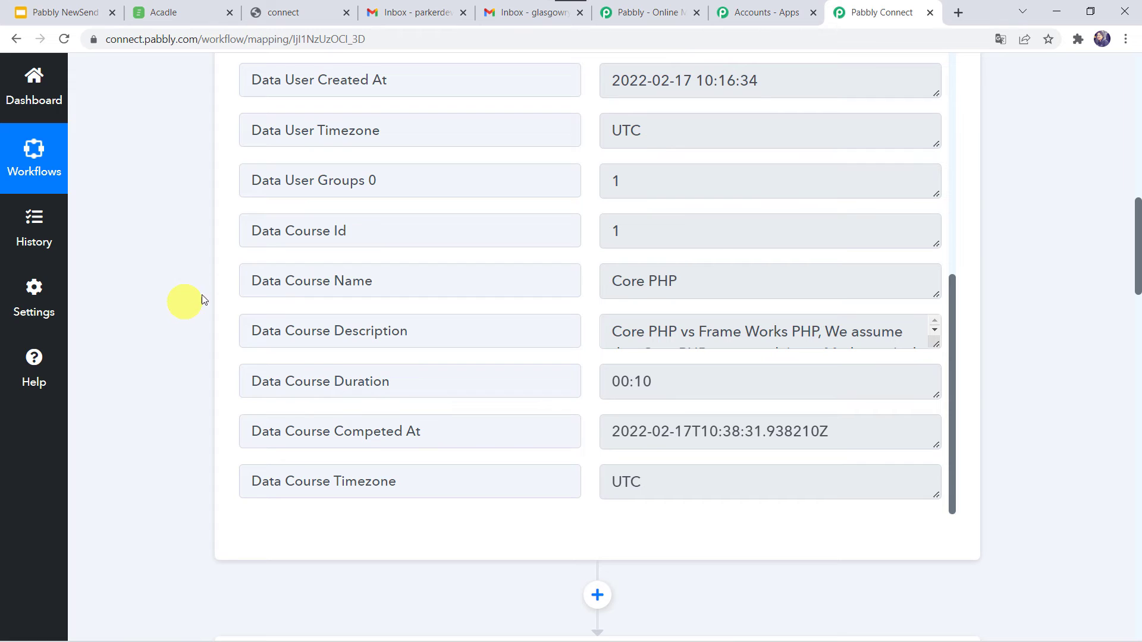
scroll(698, 257, up, 7)
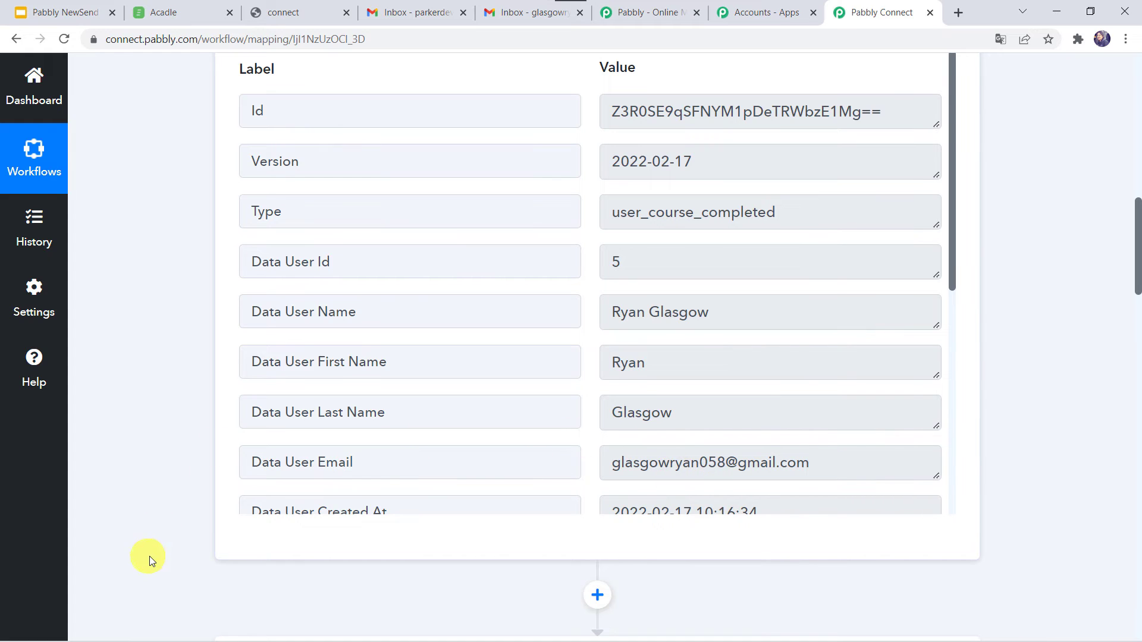
scroll(149, 555, down, 10)
click(262, 361)
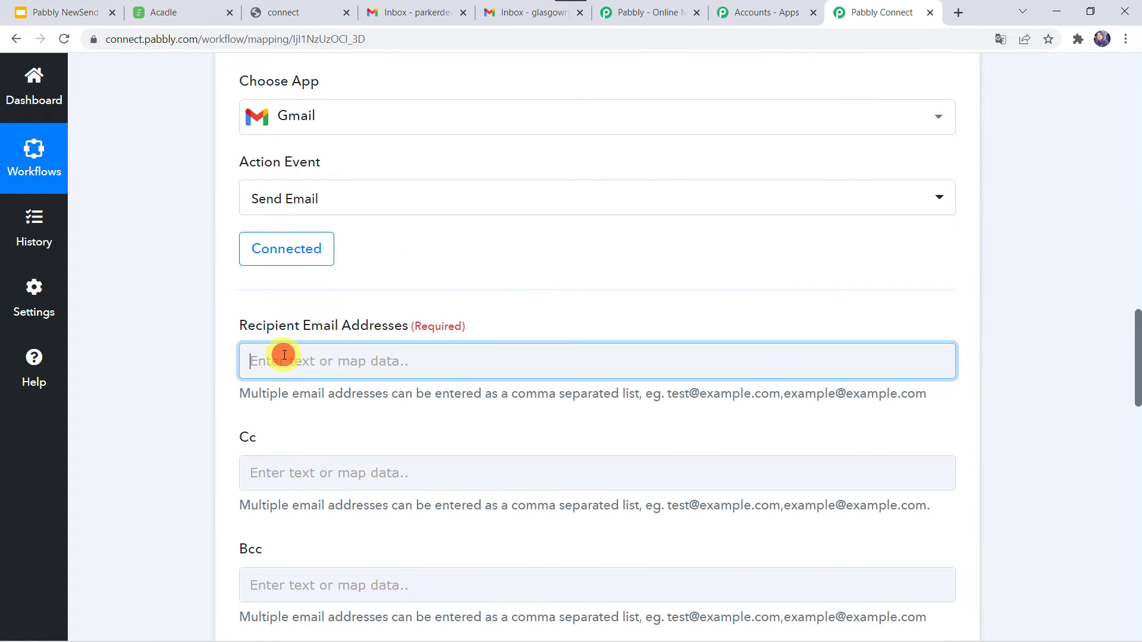
click(348, 497)
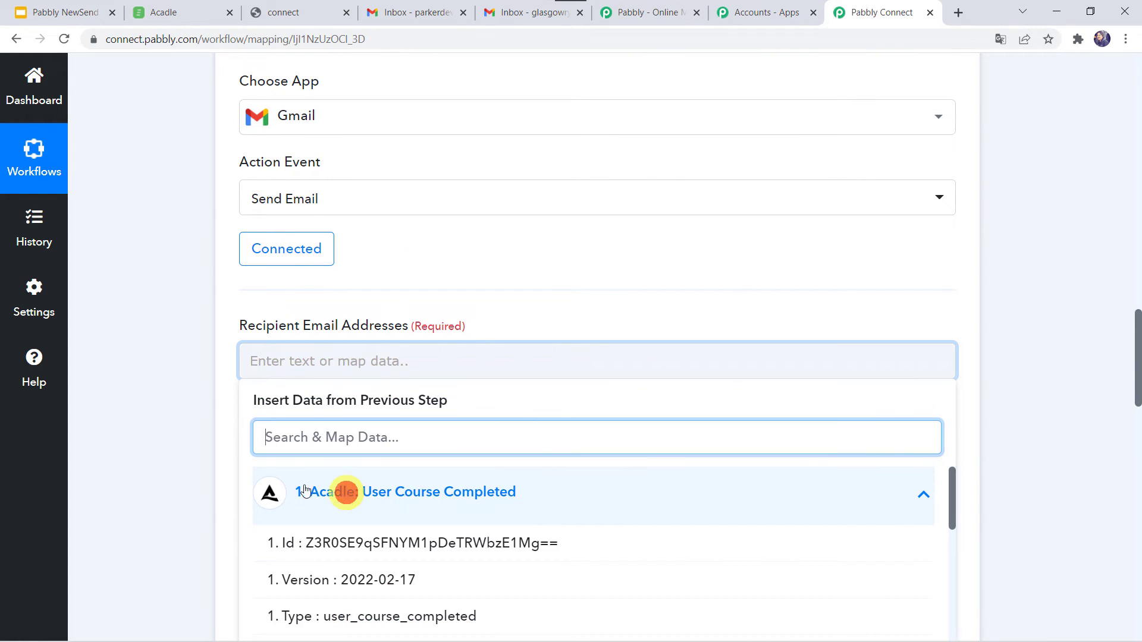
text(@)
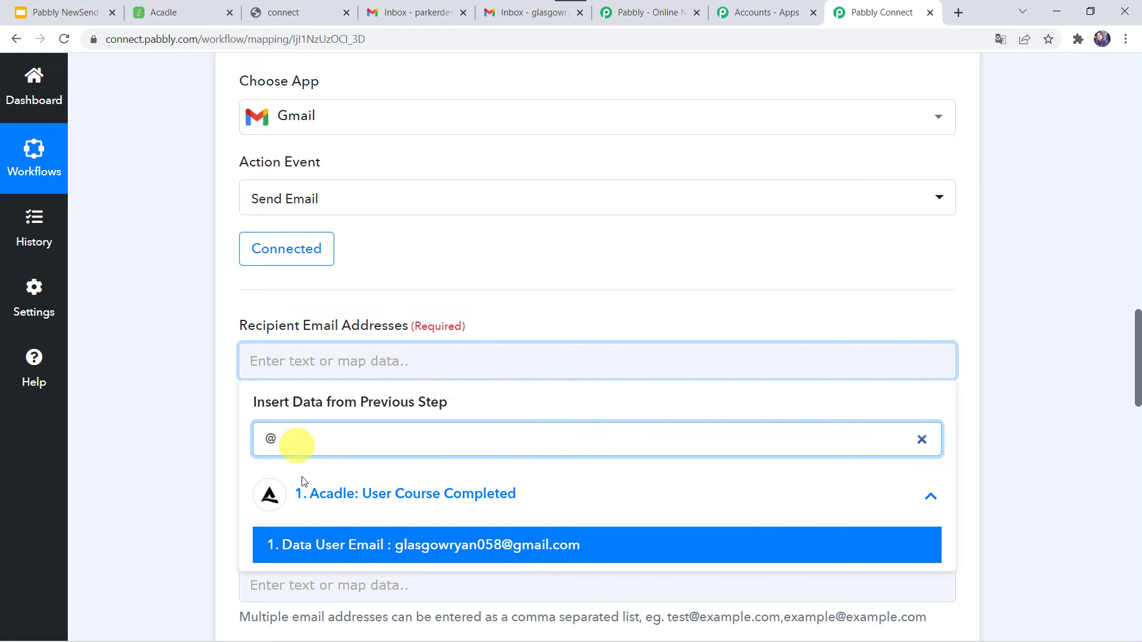
click(396, 548)
click(203, 463)
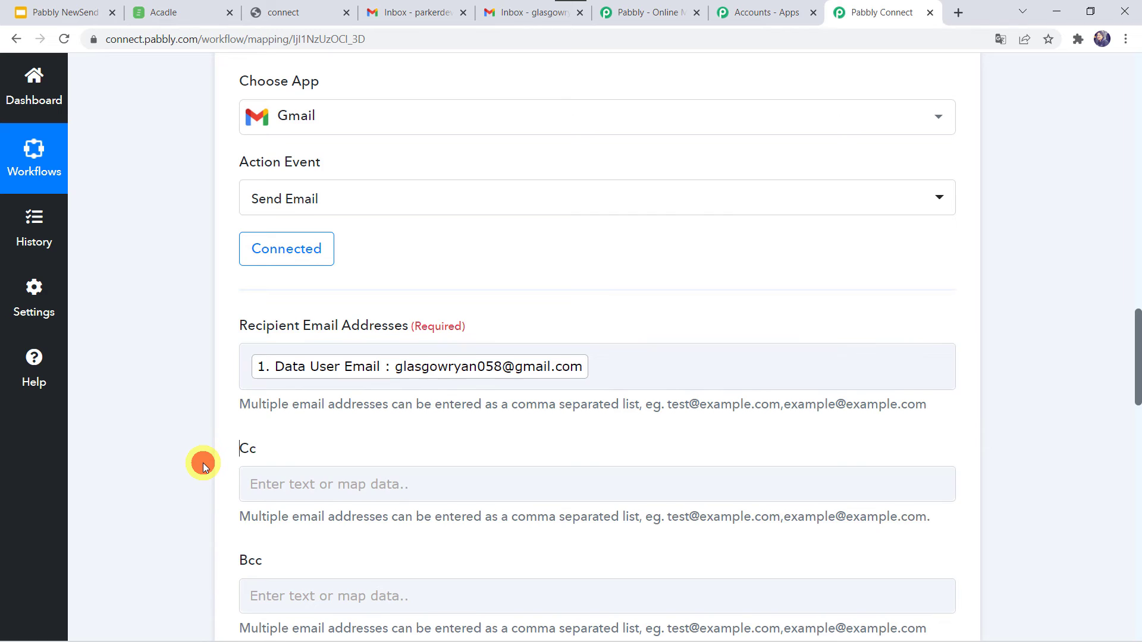
scroll(202, 463, down, 2)
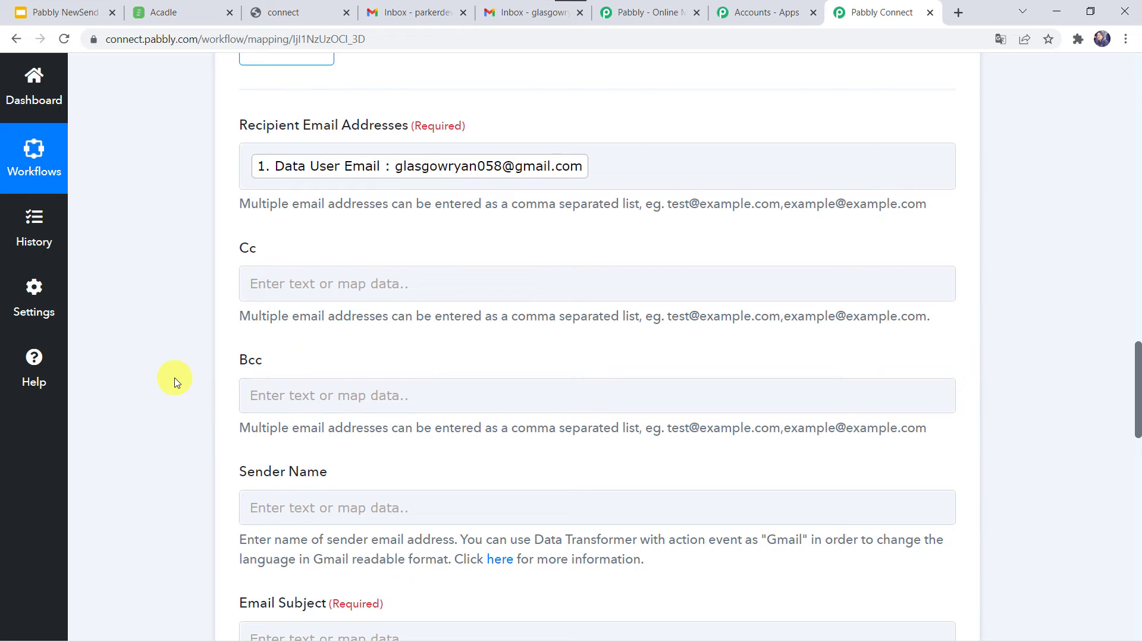
Set the Gmail action's sender name to PabblyC Academy and the email subject to Course Completed
scroll(174, 377, down, 3)
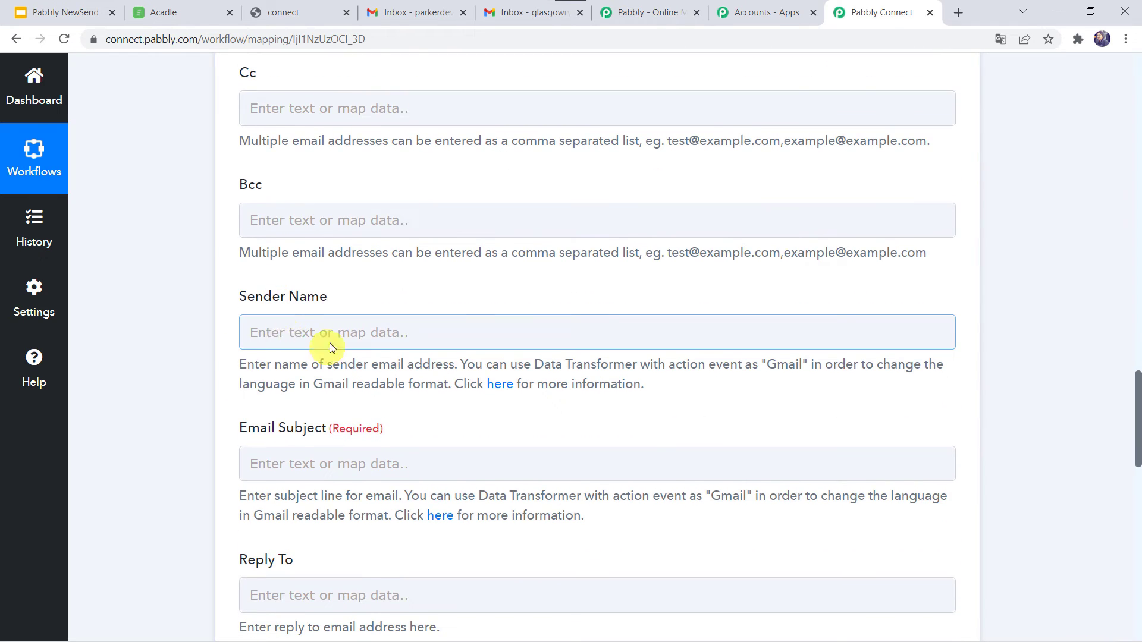
click(280, 335)
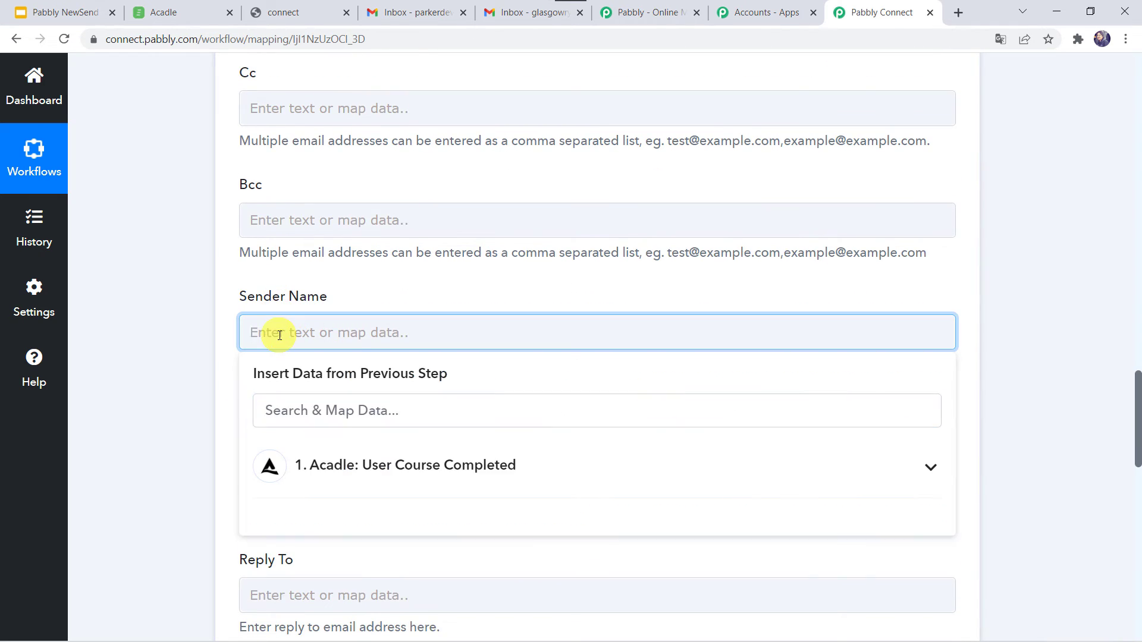
text(PabblyC Academy)
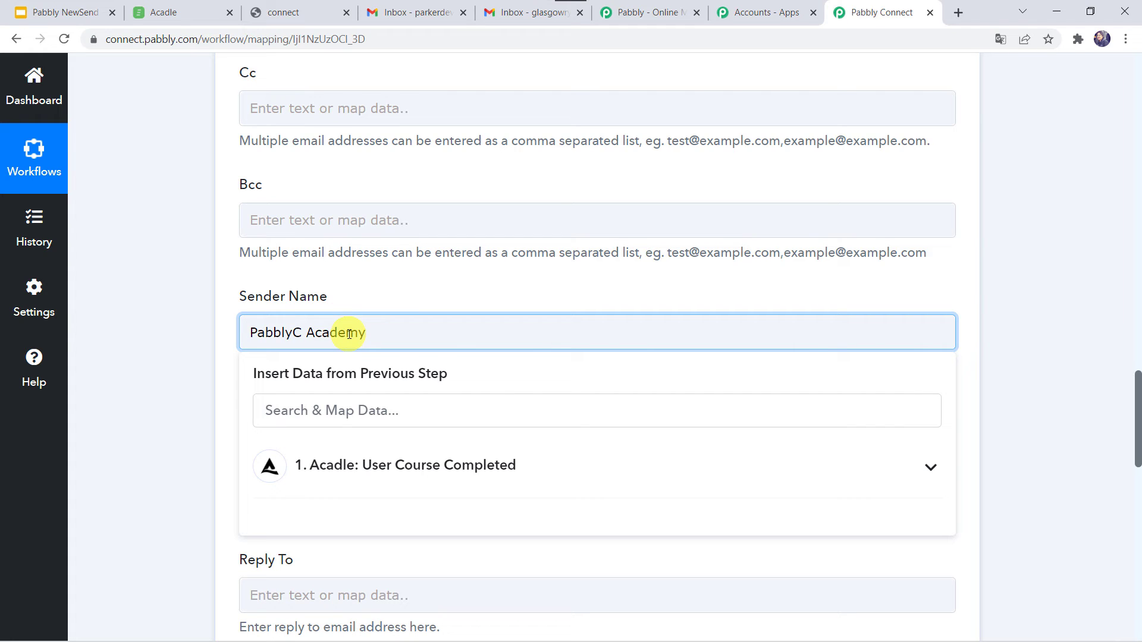
click(222, 369)
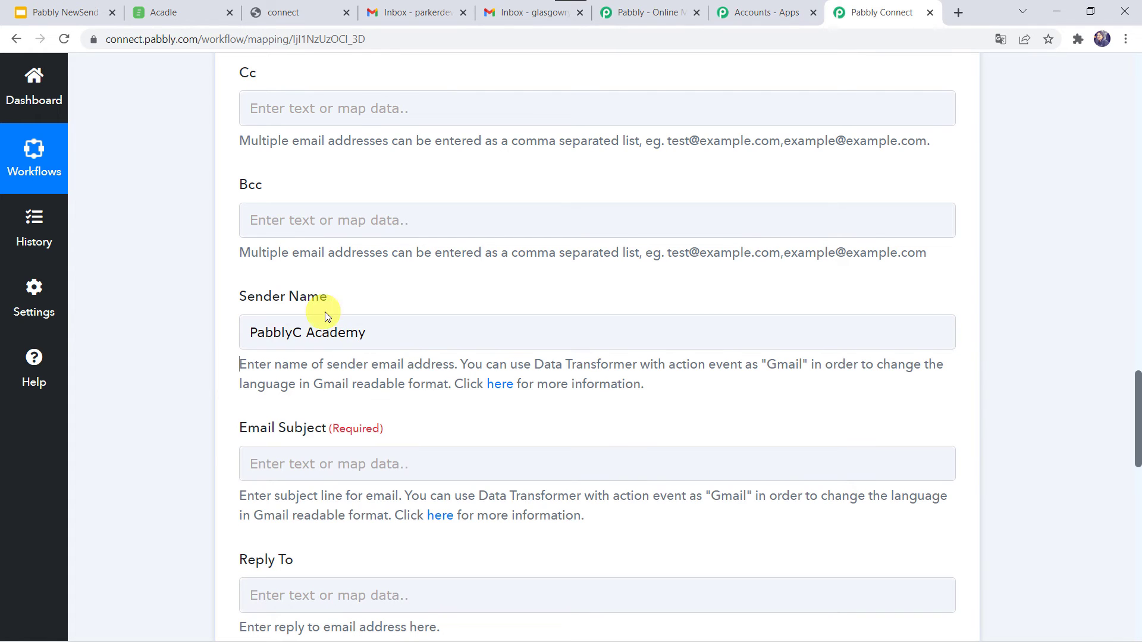
scroll(173, 405, down, 3)
click(274, 298)
text(Course Completed)
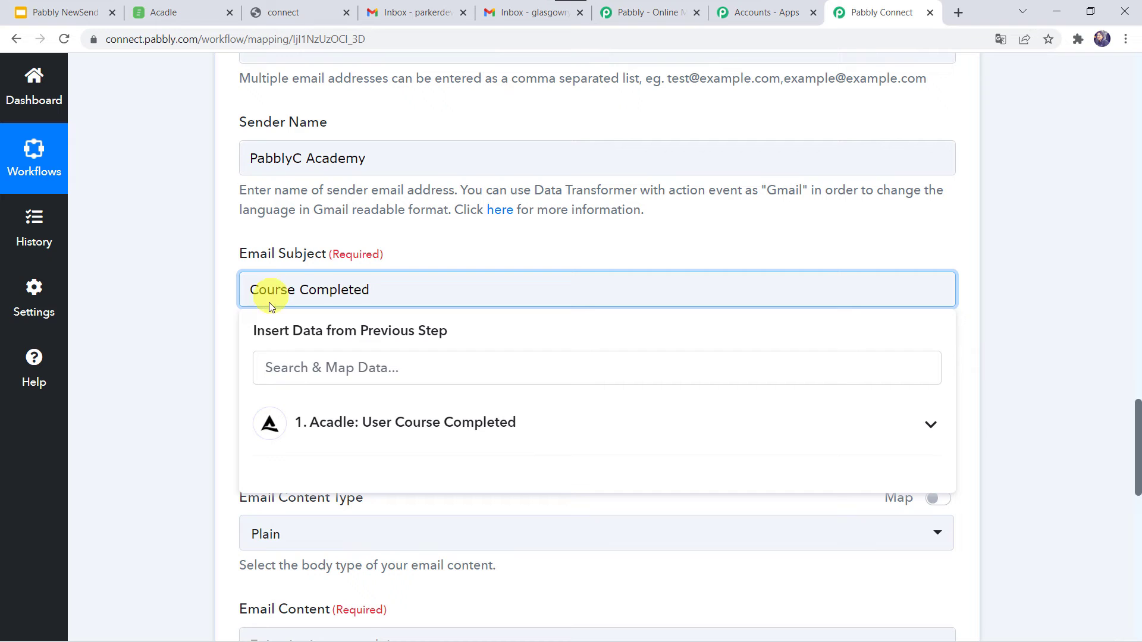
click(213, 287)
Check the available Email Content Type choices and keep Plain selected
scroll(213, 287, down, 3)
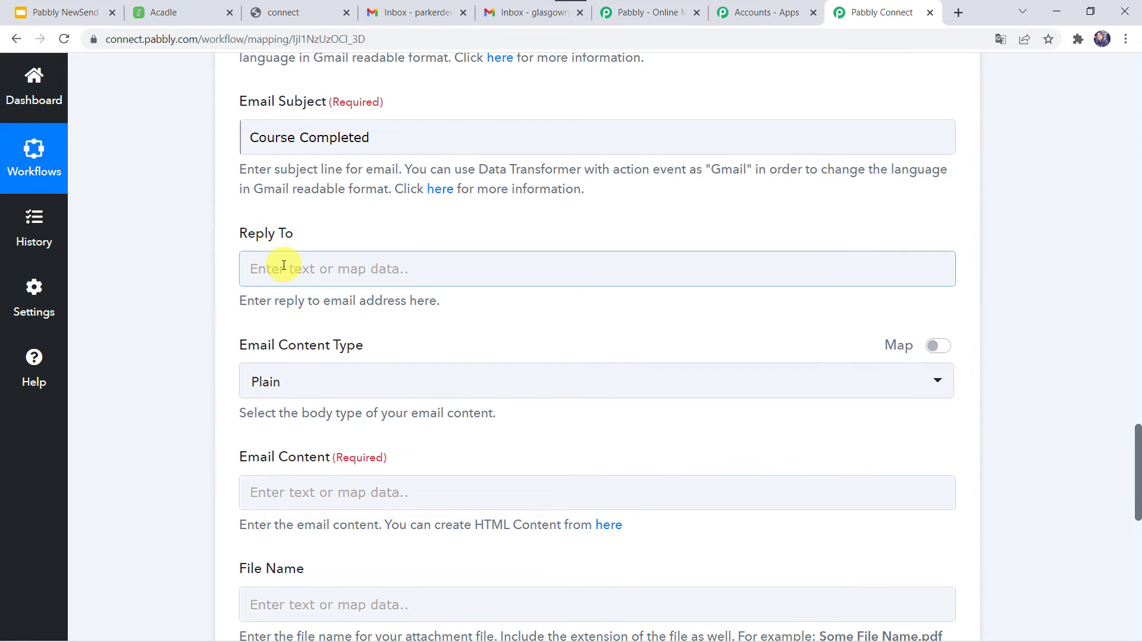
click(261, 401)
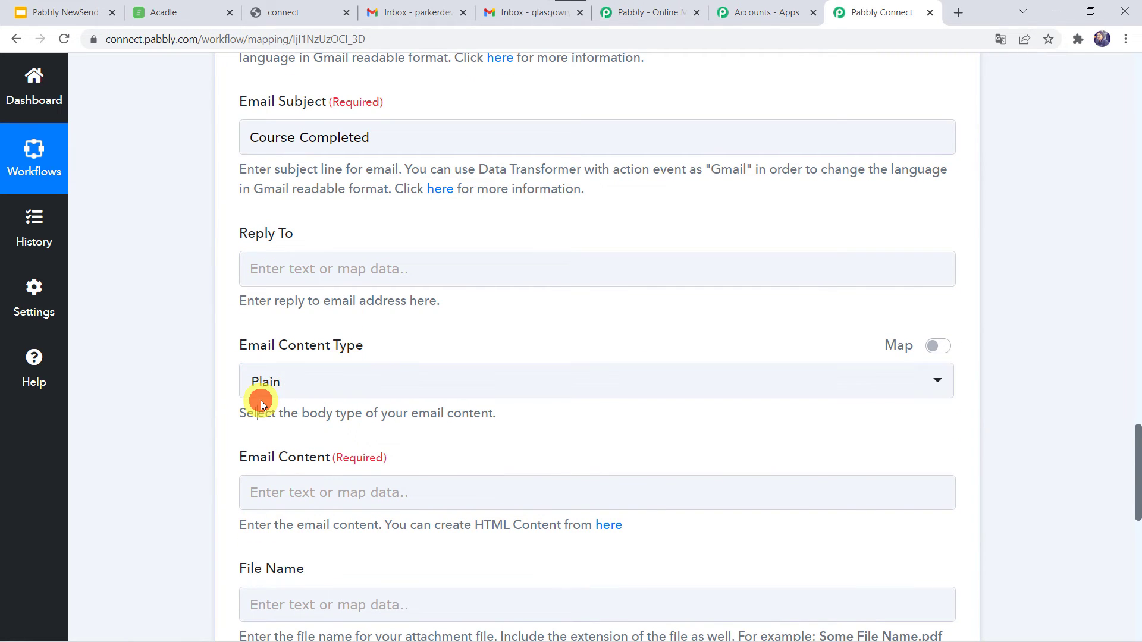
click(277, 392)
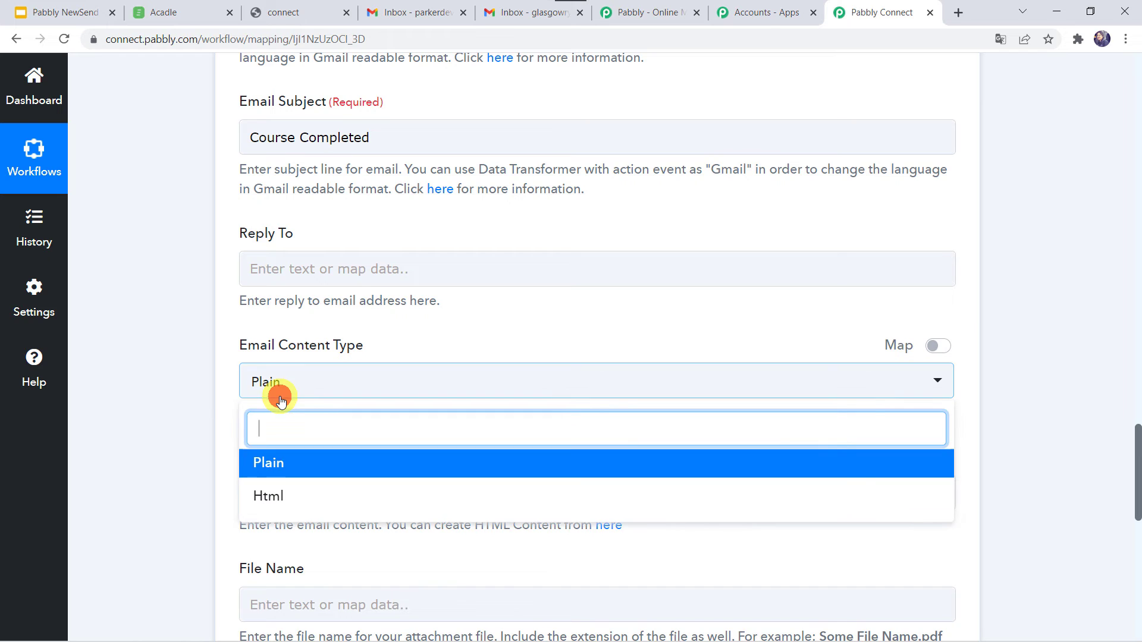
click(198, 398)
click(247, 479)
Compose the email content: "Hello", the mapped Data User Name, "You have successfully completed", "All the best for future endeavours." and "Regards, PabblyC Academy"
scroll(255, 477, down, 2)
click(289, 359)
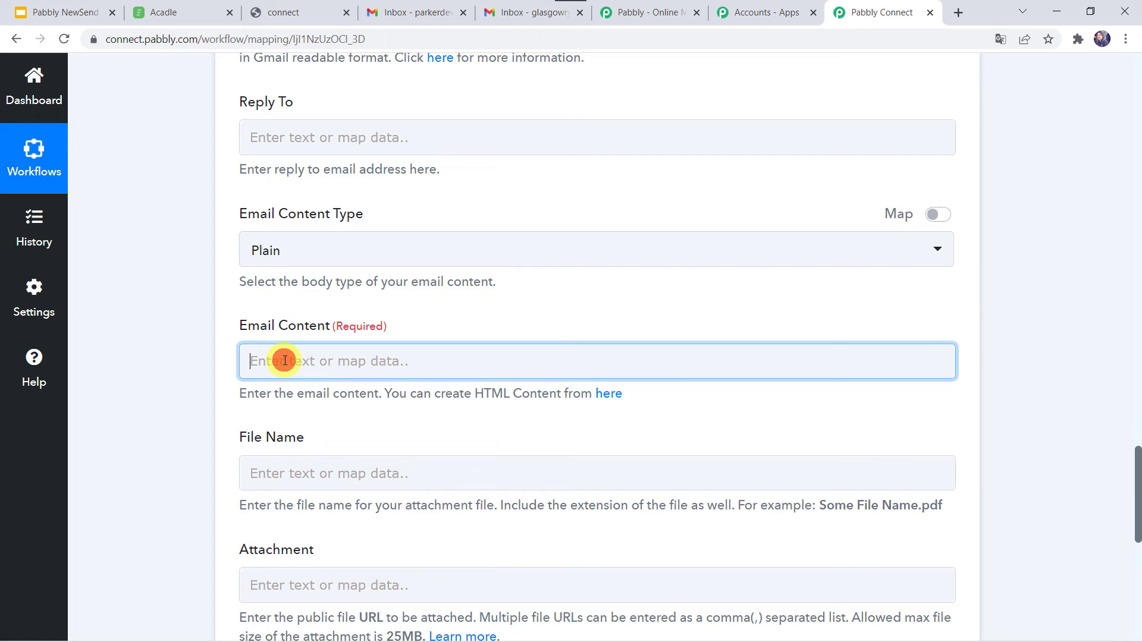
text(Hello)
click(356, 492)
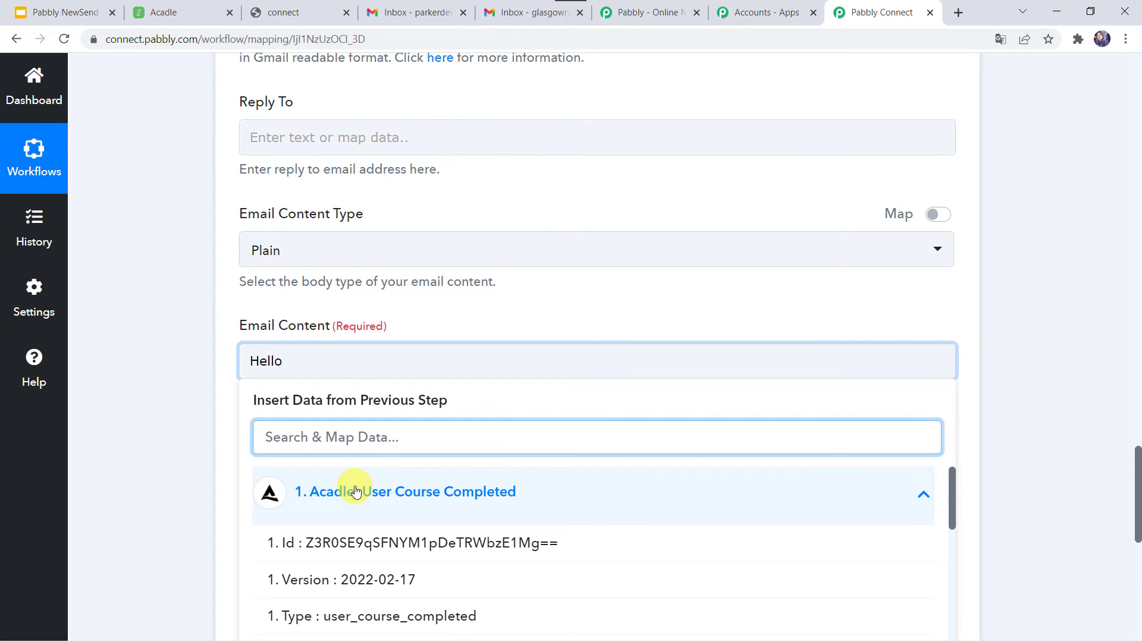
text(r)
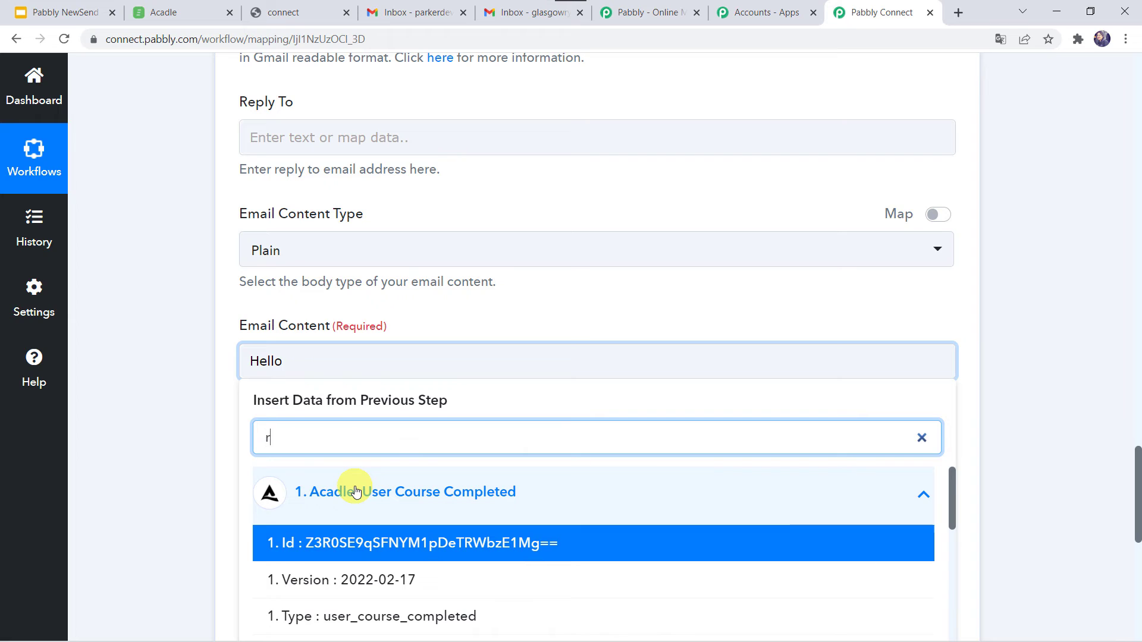
key(BackSpace)
scroll(356, 492, down, 2)
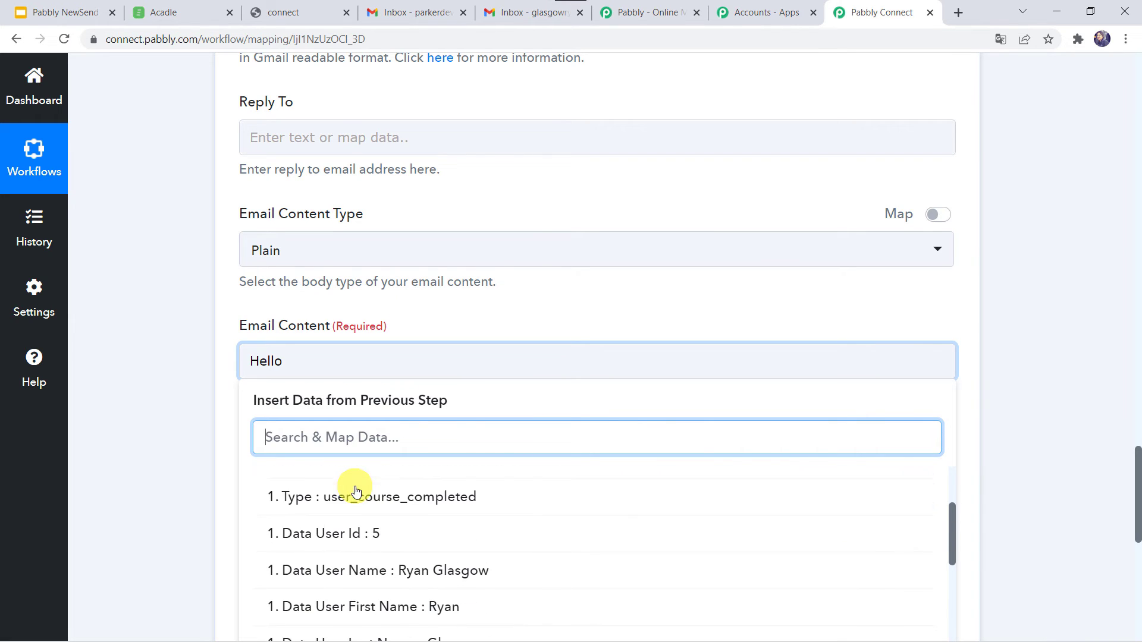
click(395, 569)
key(ctrl+v)
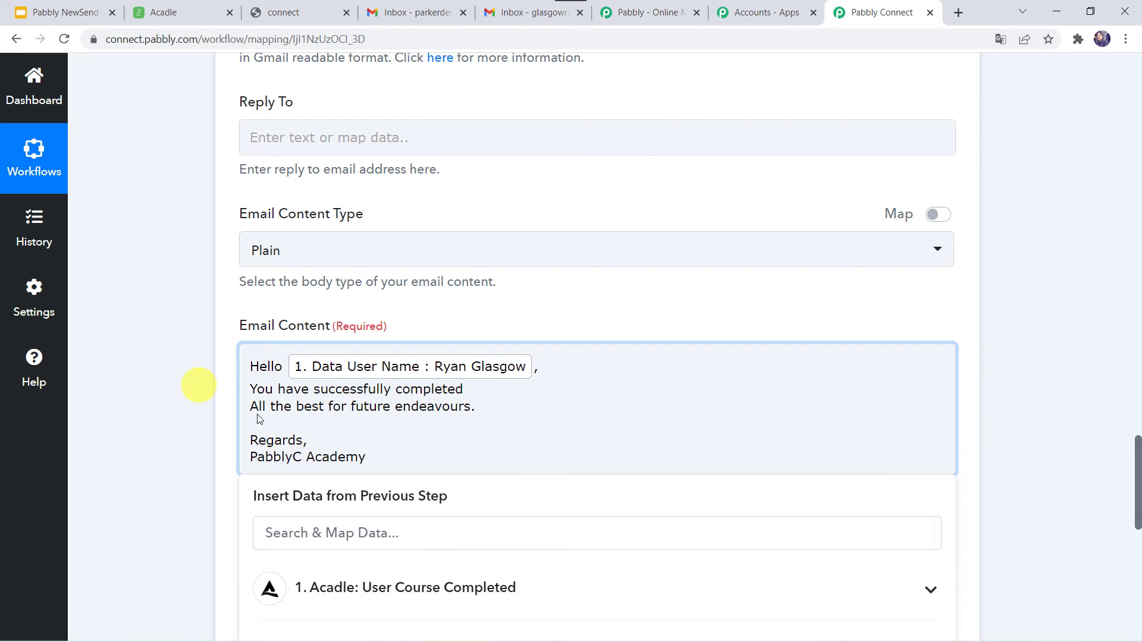
Complete the message's "You have successfully completed" line with the mapped Data Course Name field followed by "course."
click(470, 390)
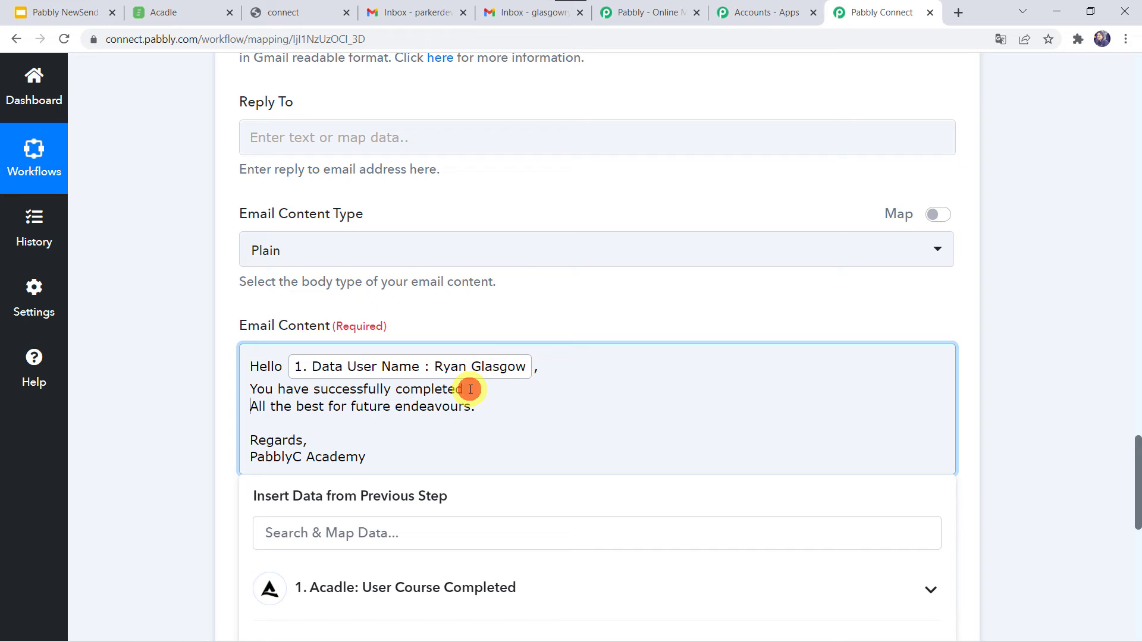
click(461, 389)
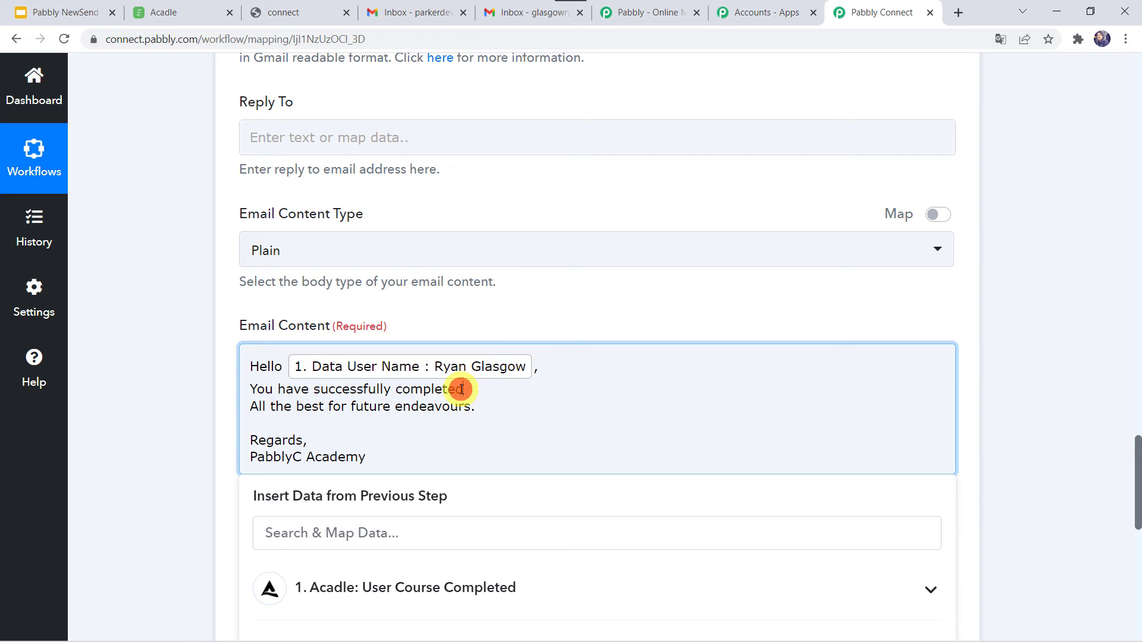
click(375, 587)
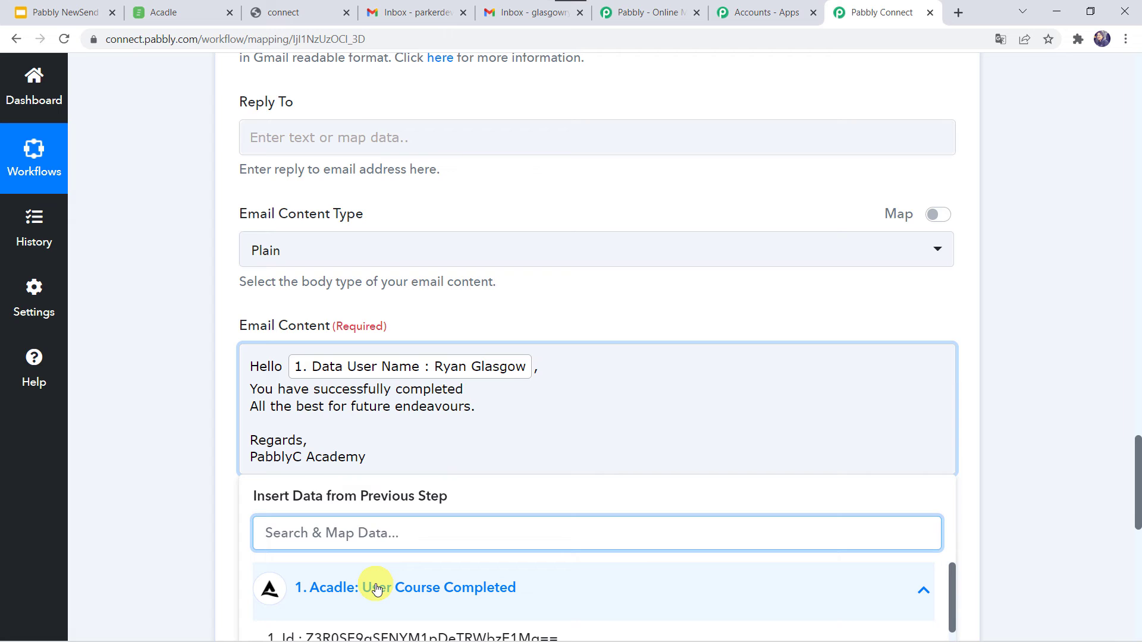
text(php)
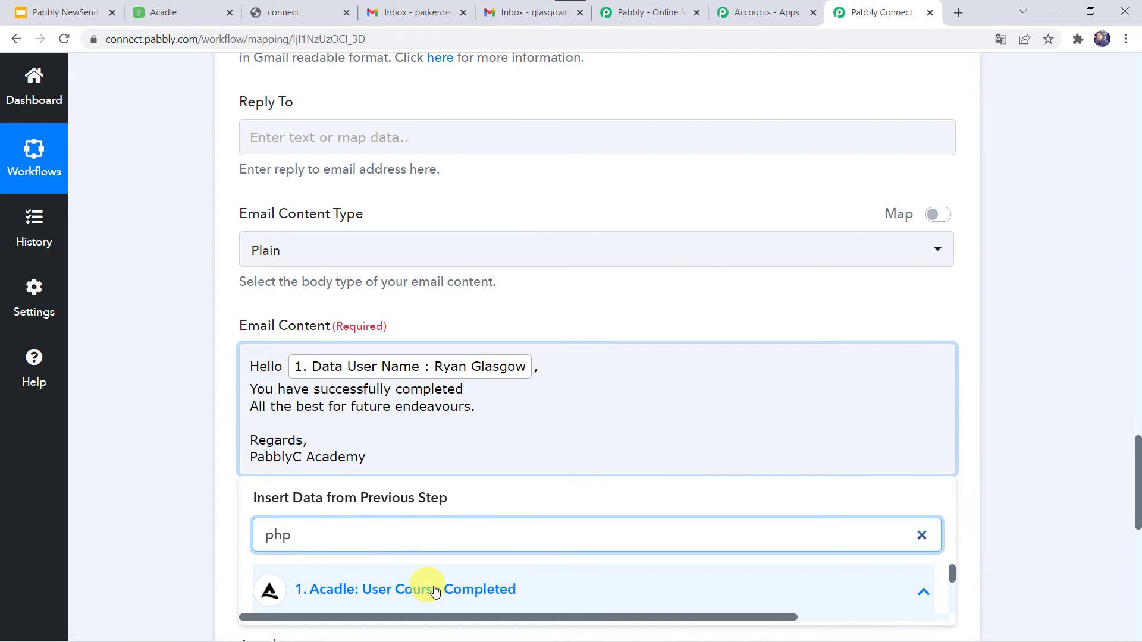
scroll(189, 533, down, 3)
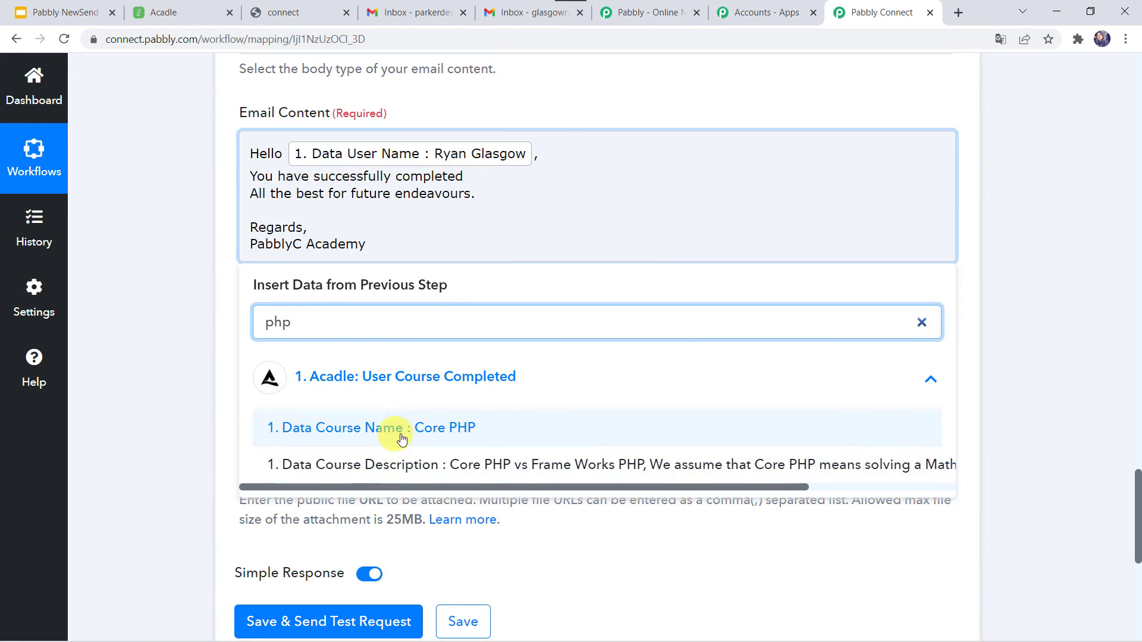
click(401, 438)
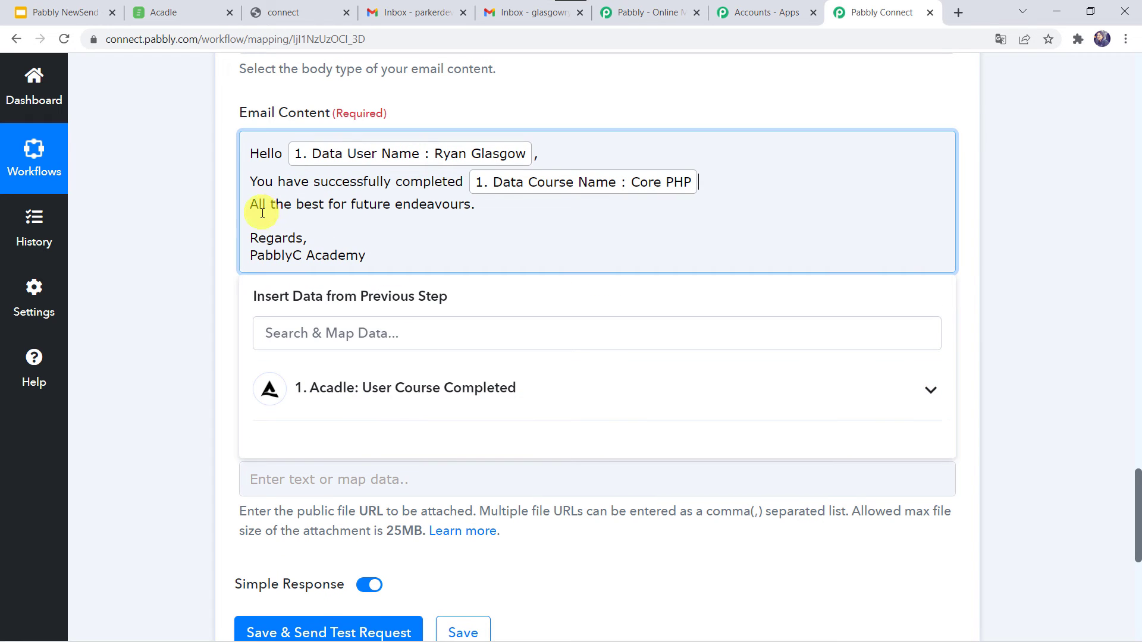
click(703, 182)
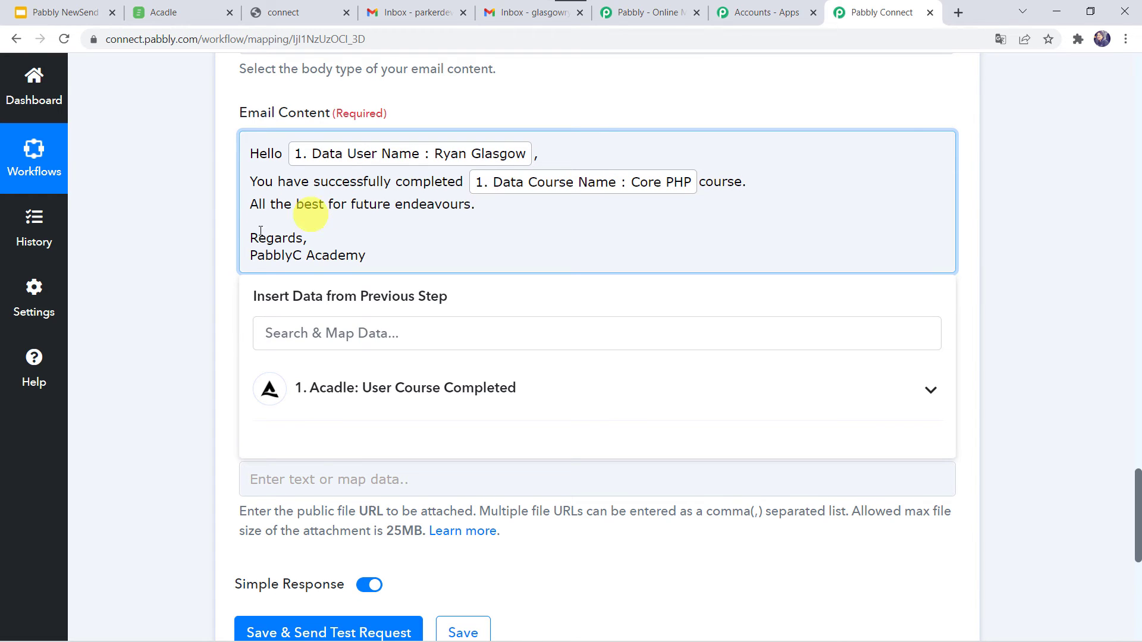
click(157, 345)
Save the Gmail action without an attachment and send a test request
scroll(156, 341, down, 2)
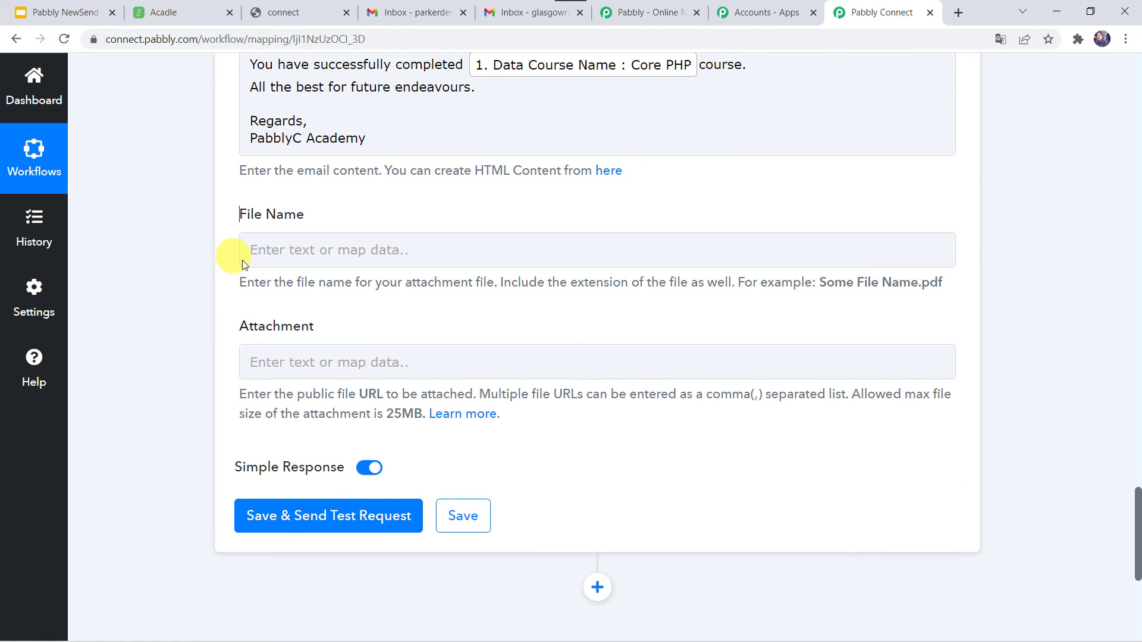
scroll(186, 241, up, 1)
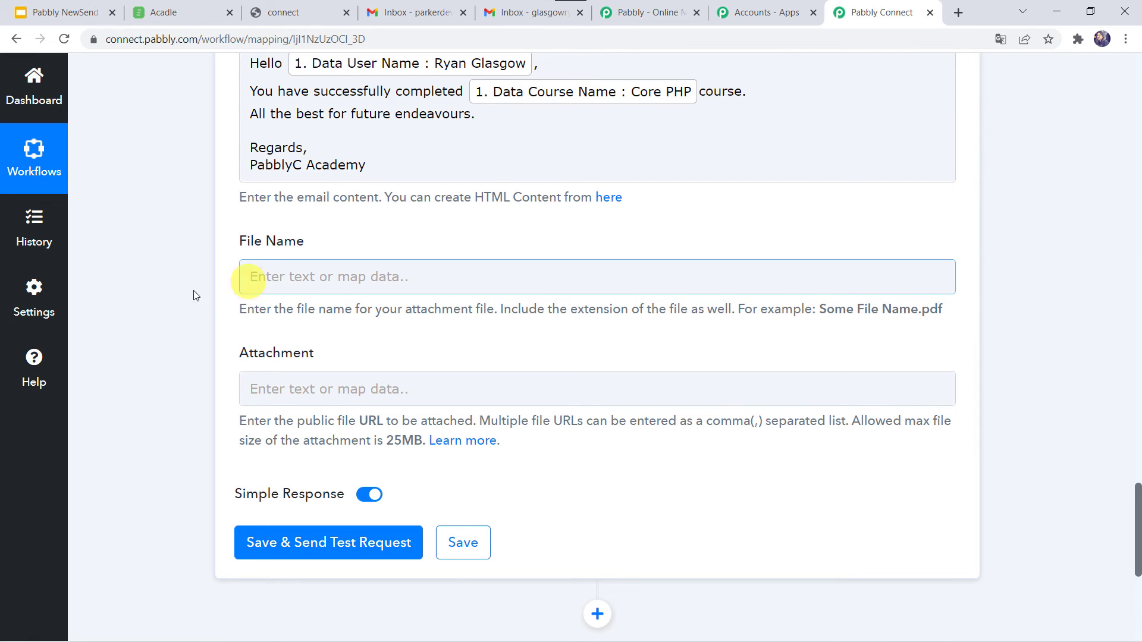
click(318, 542)
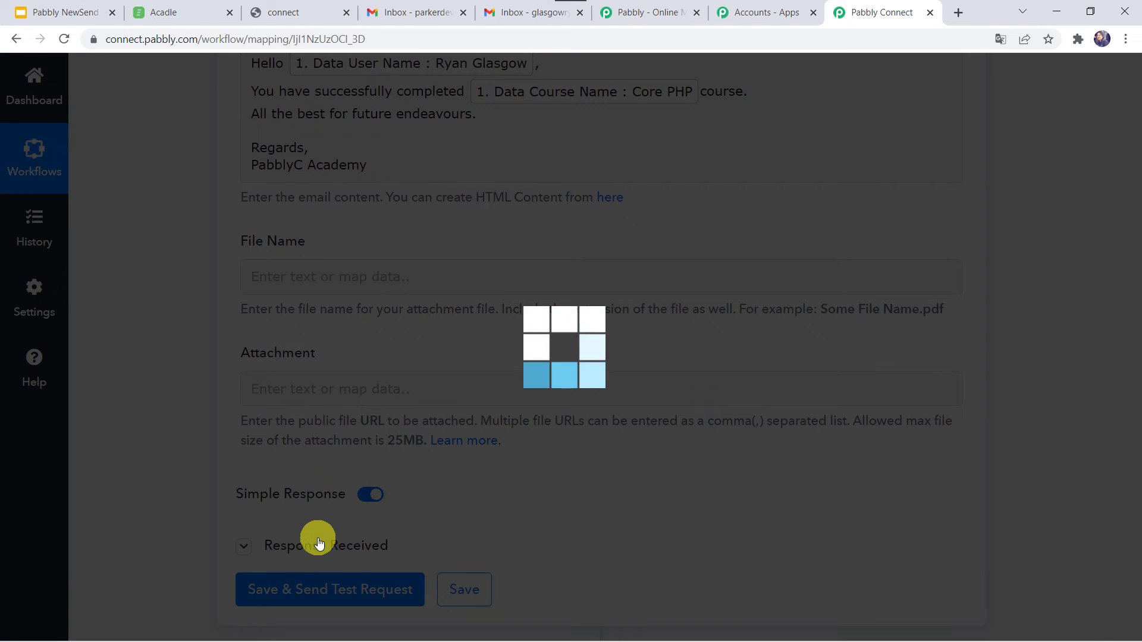
Review the test request's response and open the Course Completed email from PabblyC Academy in the recipient's Gmail inbox
scroll(183, 477, down, 5)
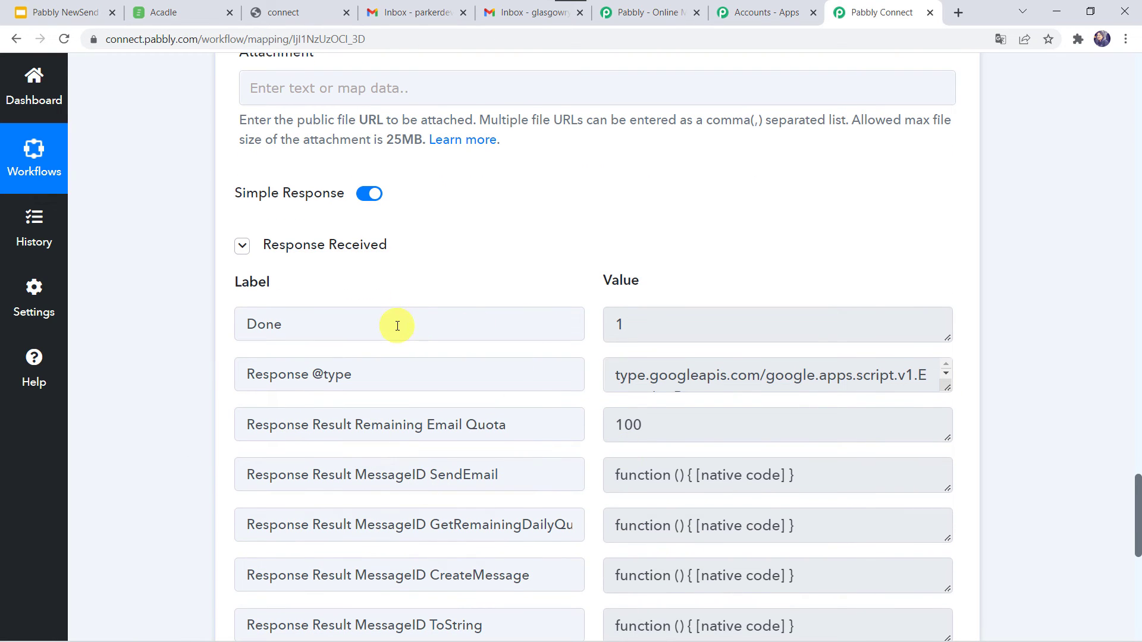
scroll(397, 325, up, 2)
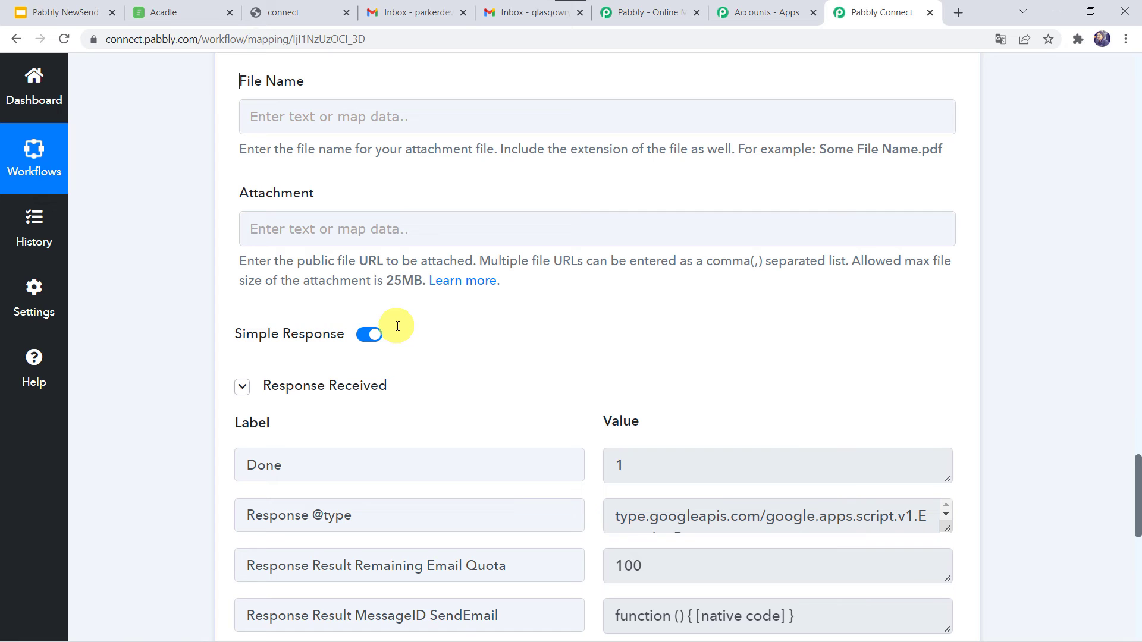
click(512, 19)
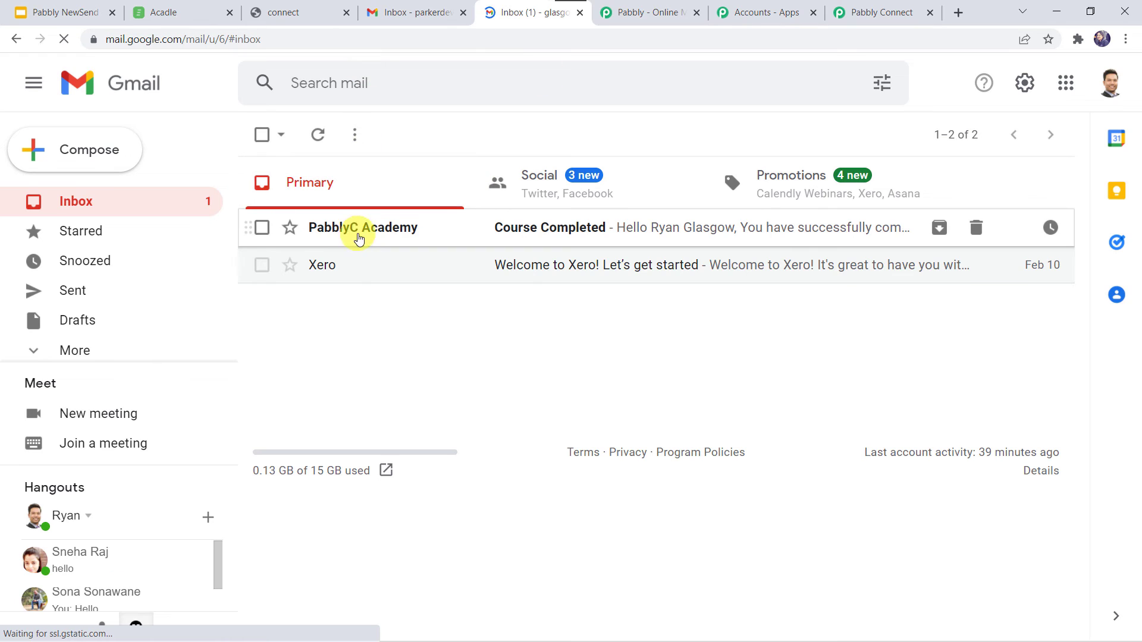
click(504, 229)
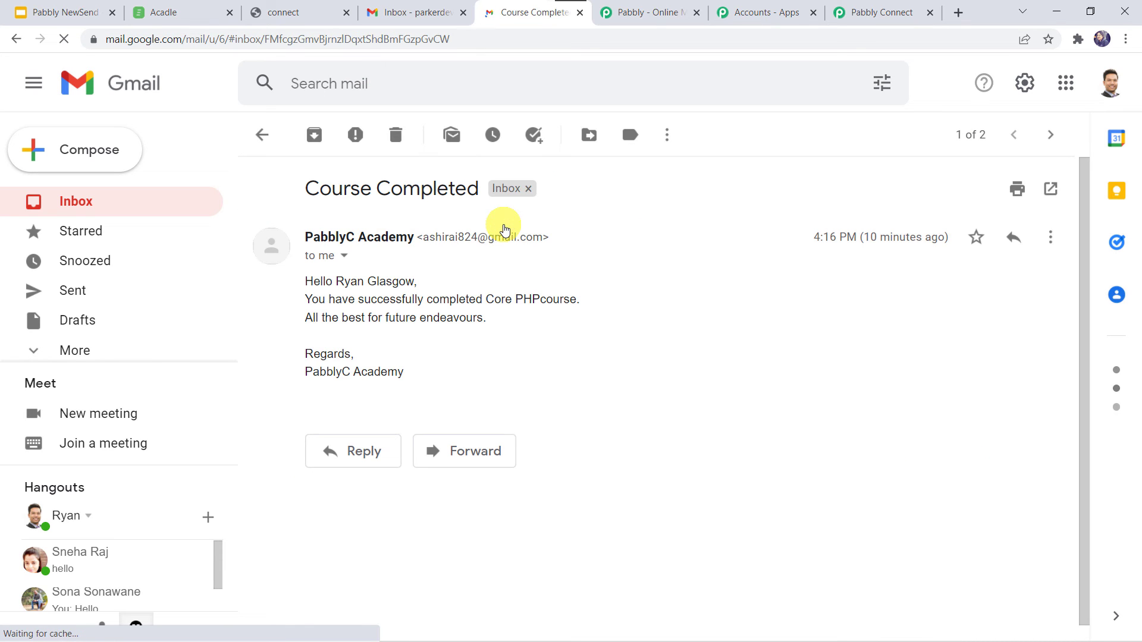
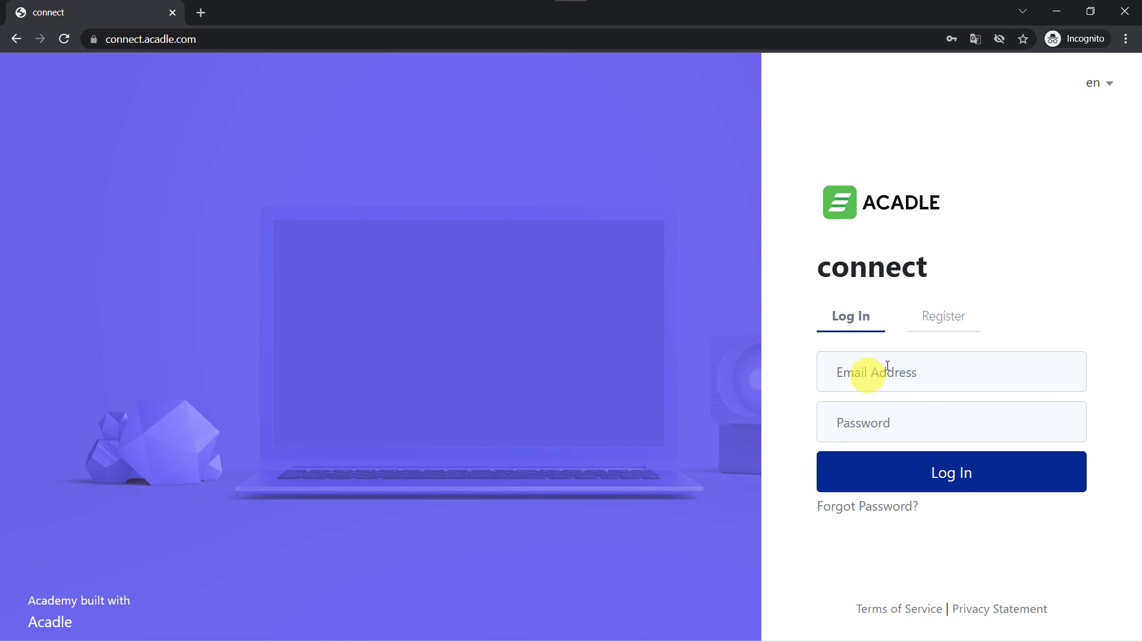
Log in to the Acadle school in the incognito window with another learner's saved email address and password
click(855, 372)
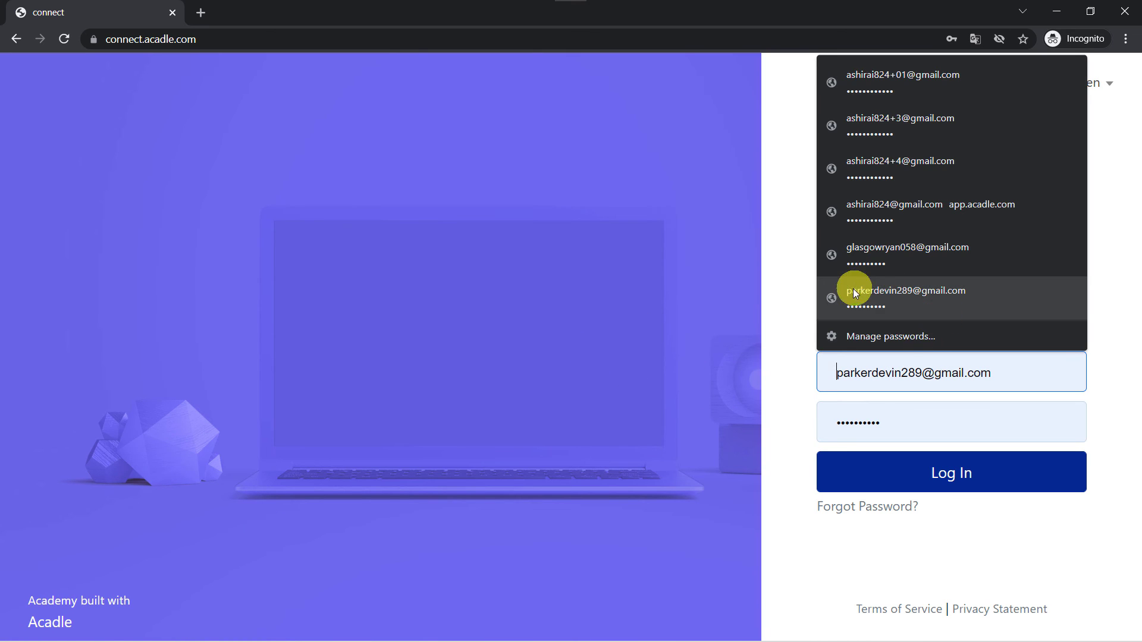
click(925, 294)
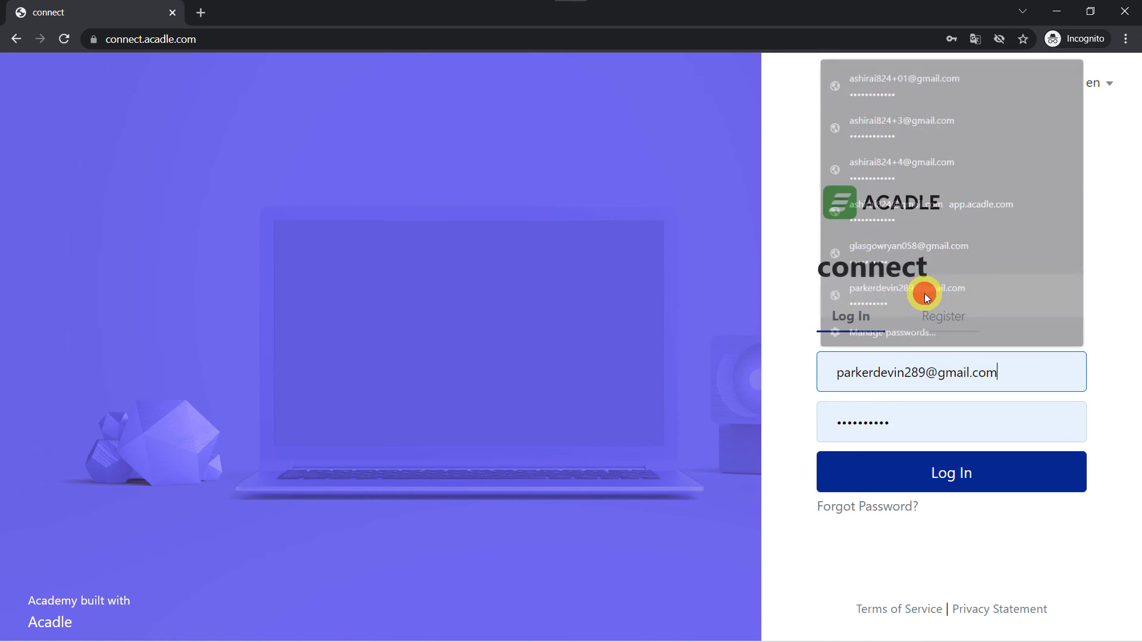
click(942, 475)
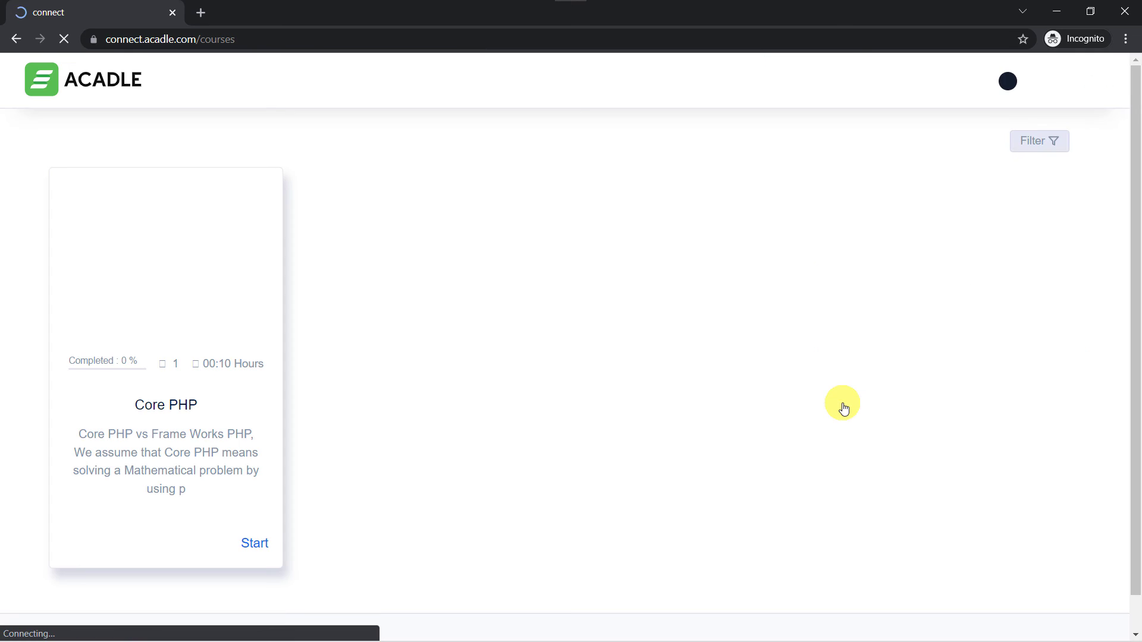
Start the Core PHP course, finish its Basics of PHP lesson, and return to the Pabbly Connect workflow
click(253, 542)
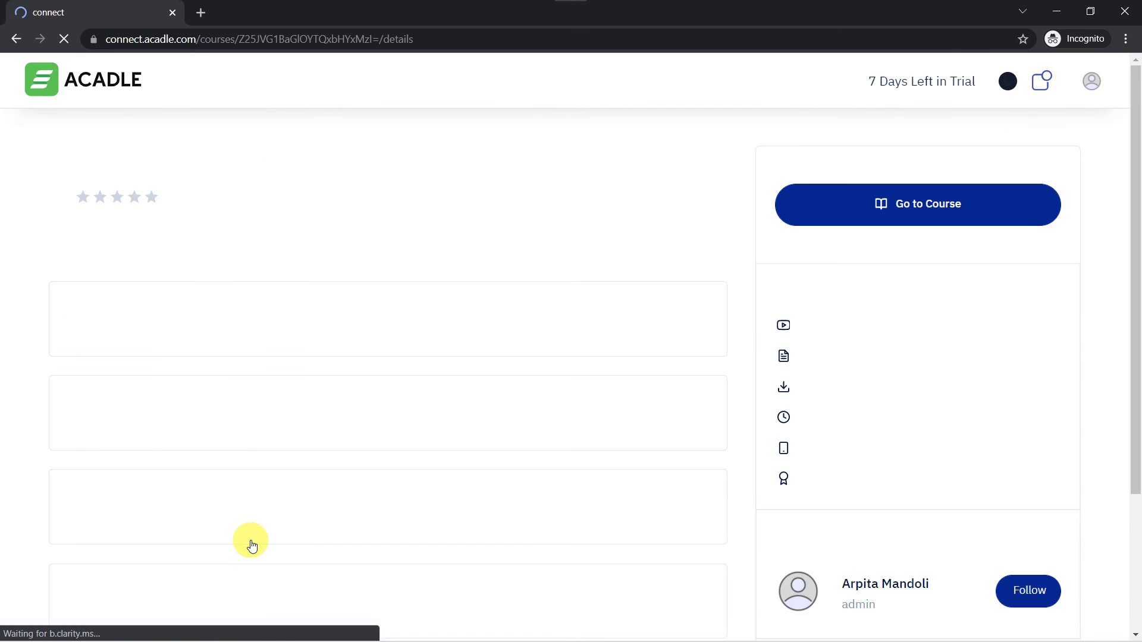
click(927, 214)
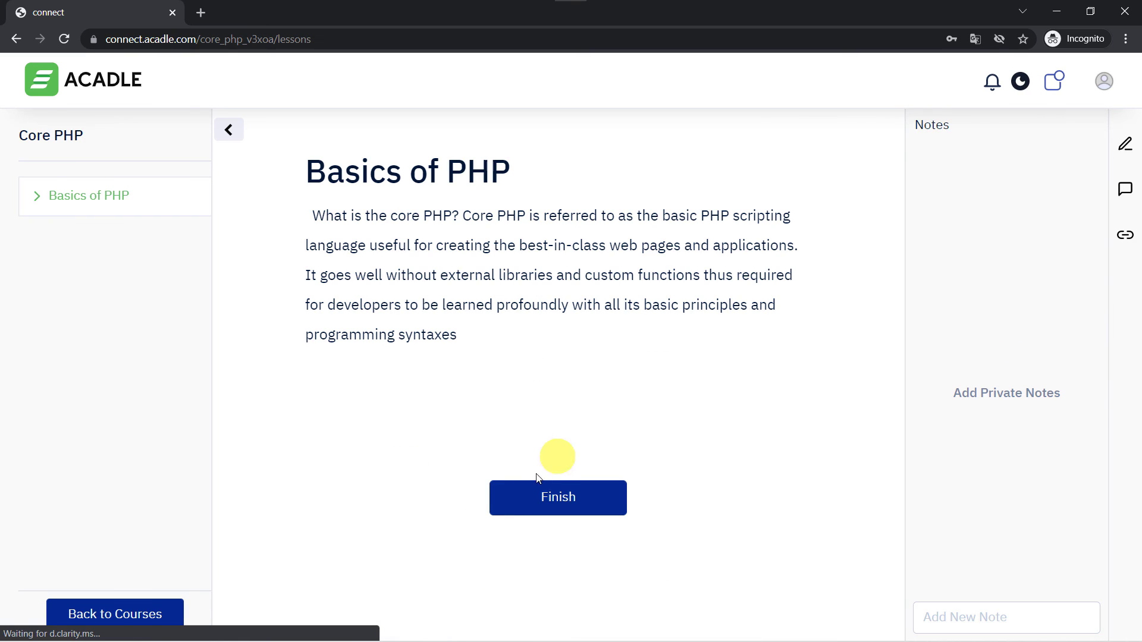
click(565, 499)
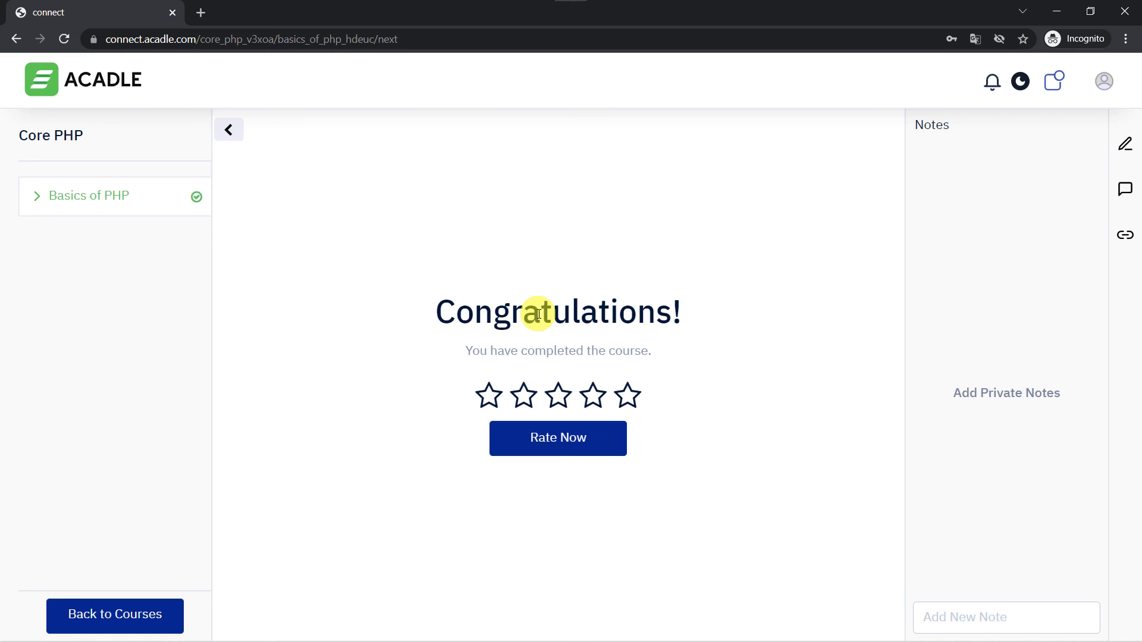
key(alt+Tab)
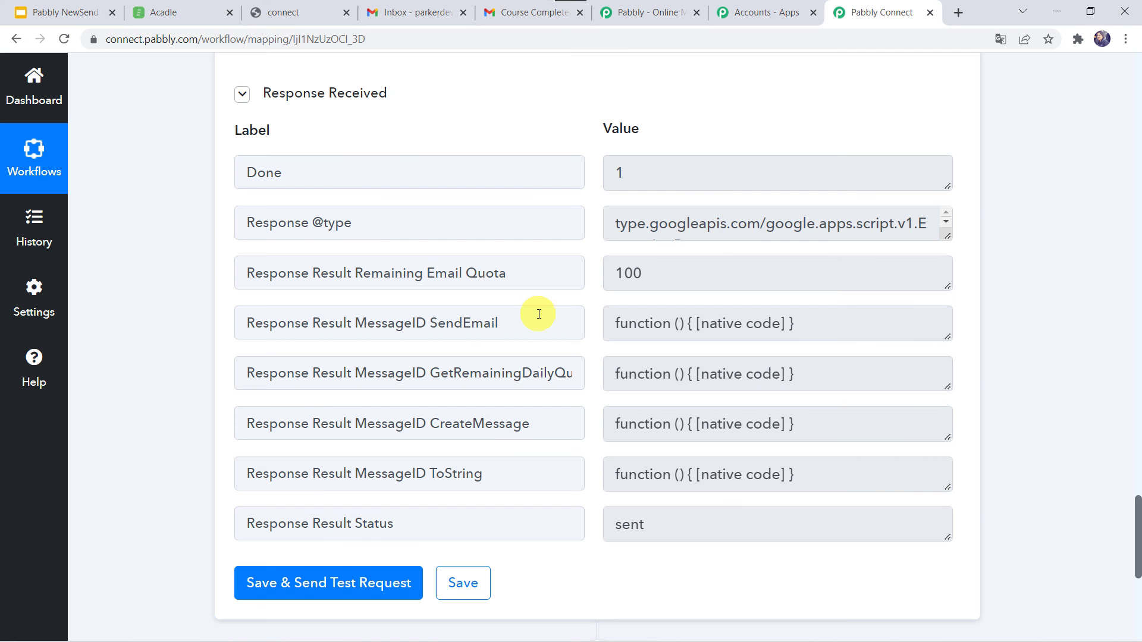
Open the new Course Completed email from PabblyC Academy in the second learner's Gmail inbox, read it, and return to the Pabbly Connect workflow
click(429, 13)
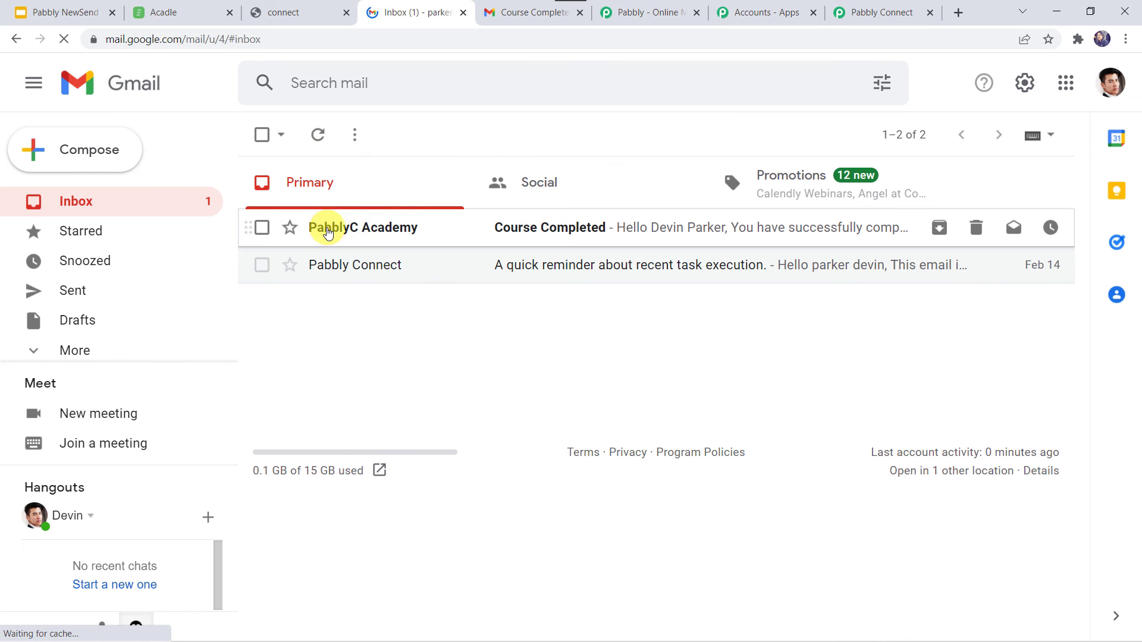
click(574, 231)
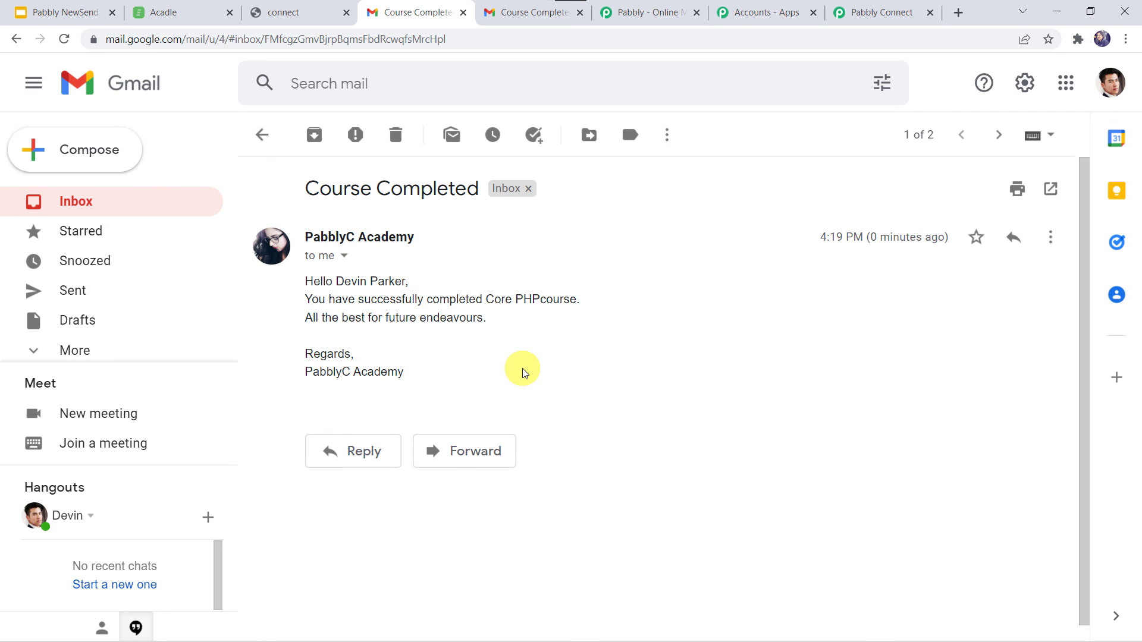
click(868, 11)
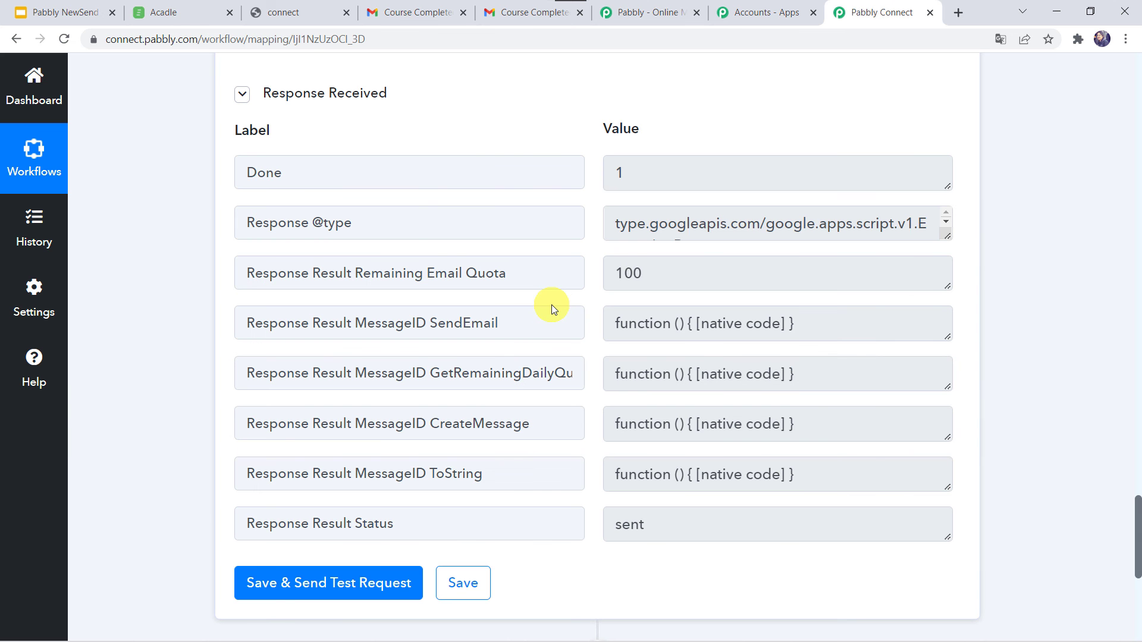
Collapse the Gmail Send Email action and the Acadle User Course Completed trigger to show the workflow overview
scroll(167, 208, up, 20)
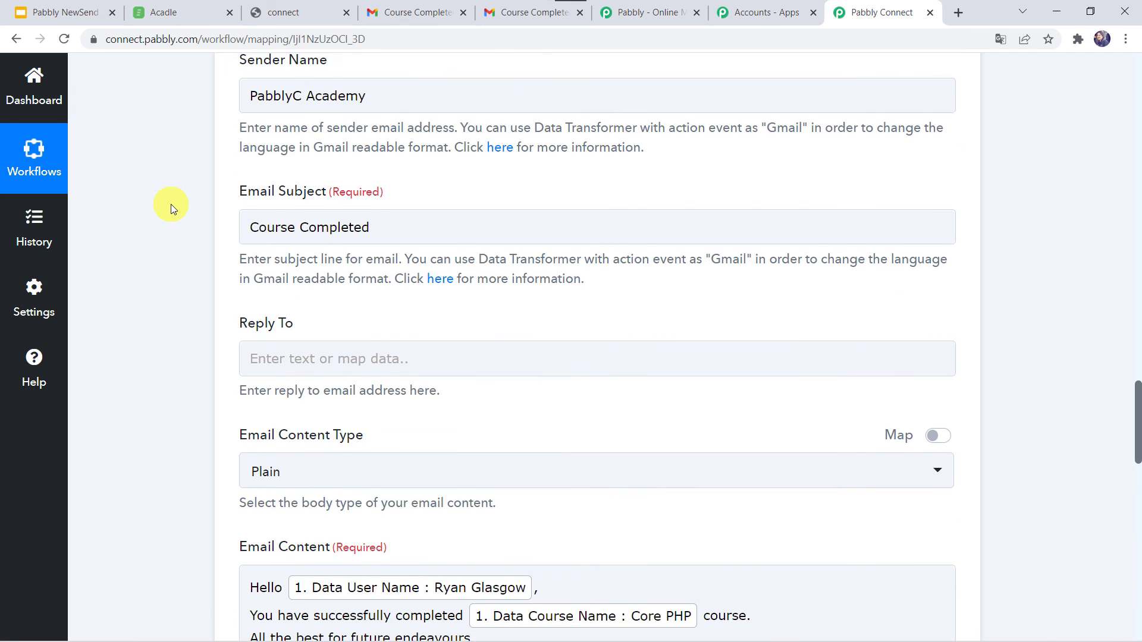
scroll(170, 204, up, 7)
click(469, 251)
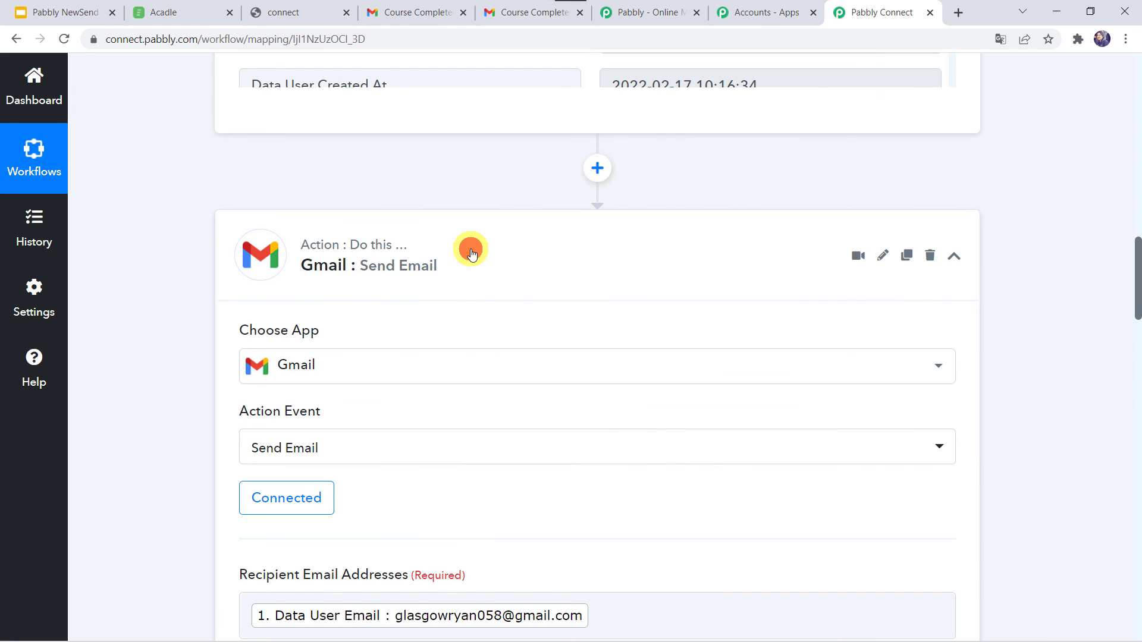
scroll(472, 250, up, 15)
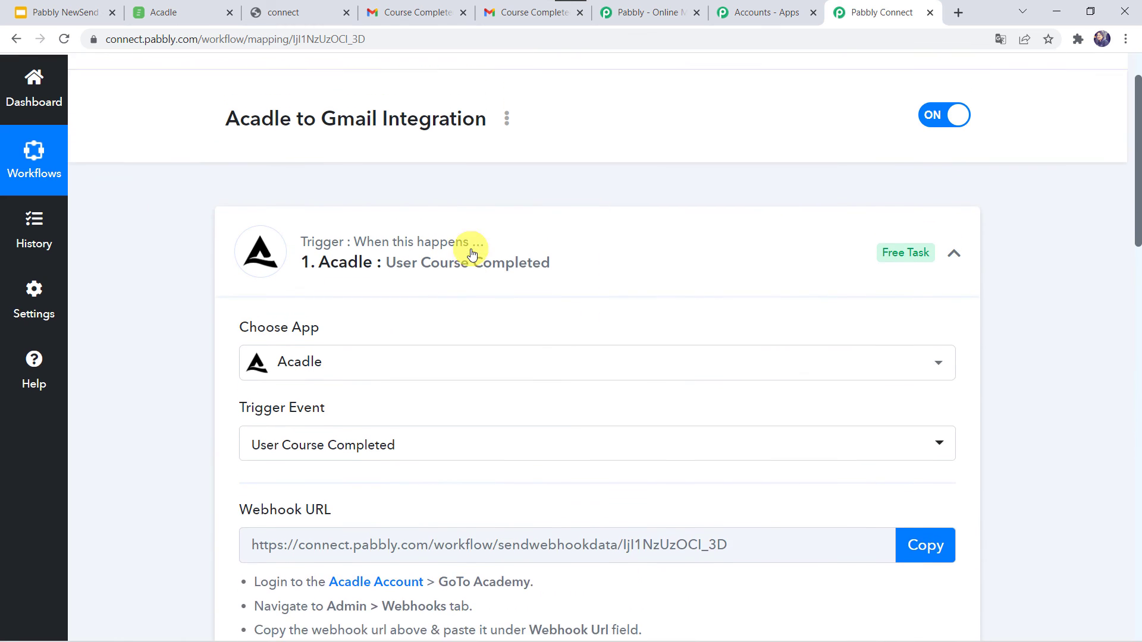
click(507, 277)
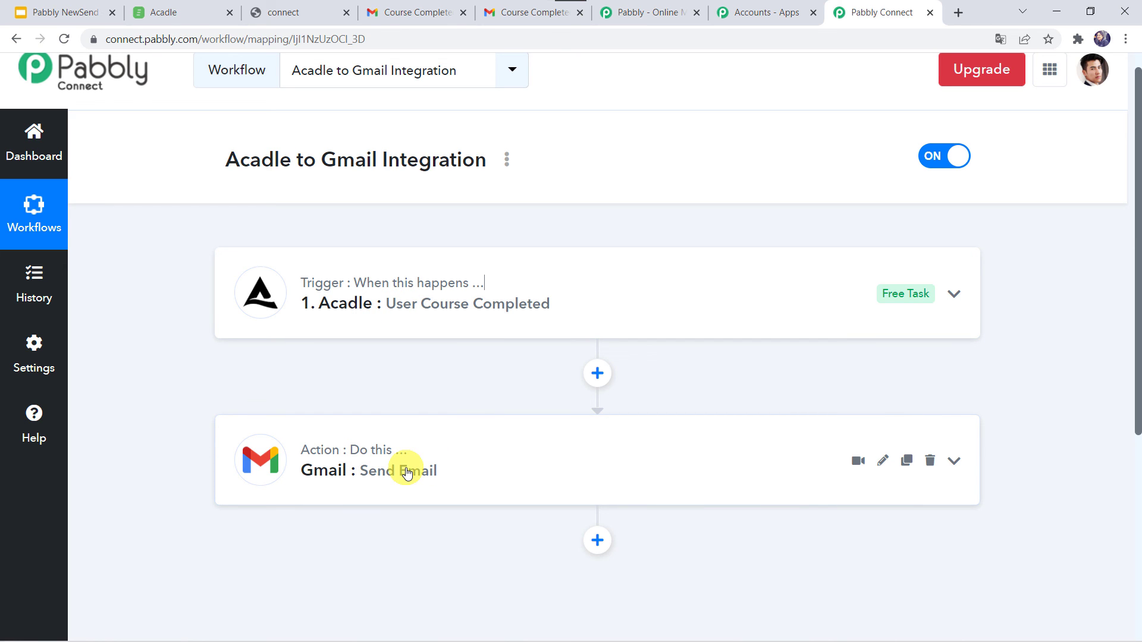
scroll(406, 472, up, 1)
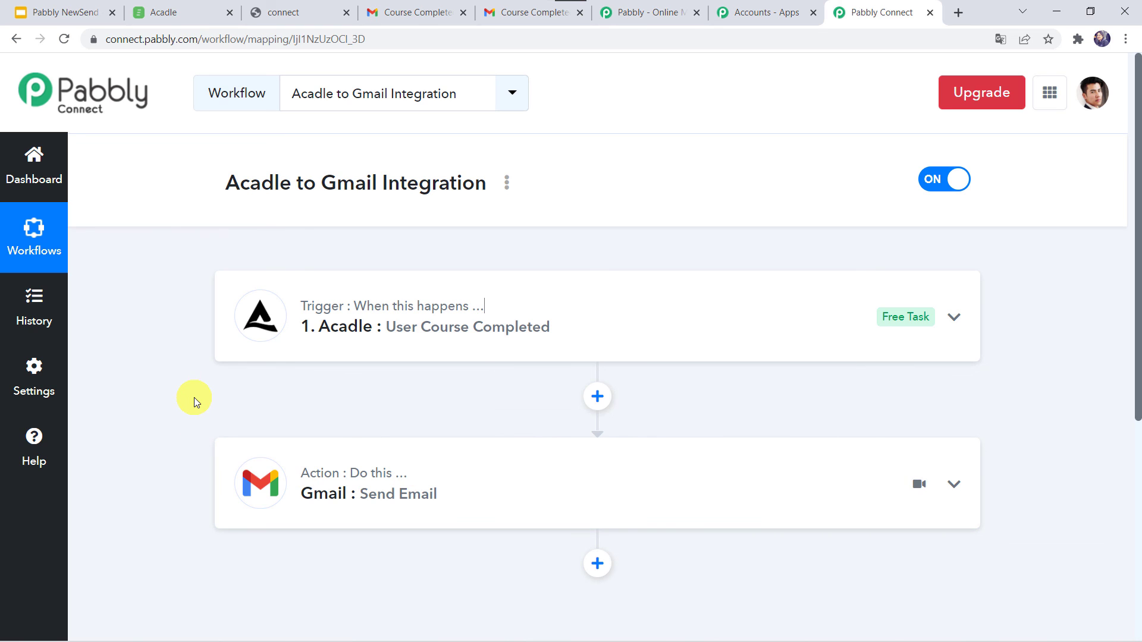